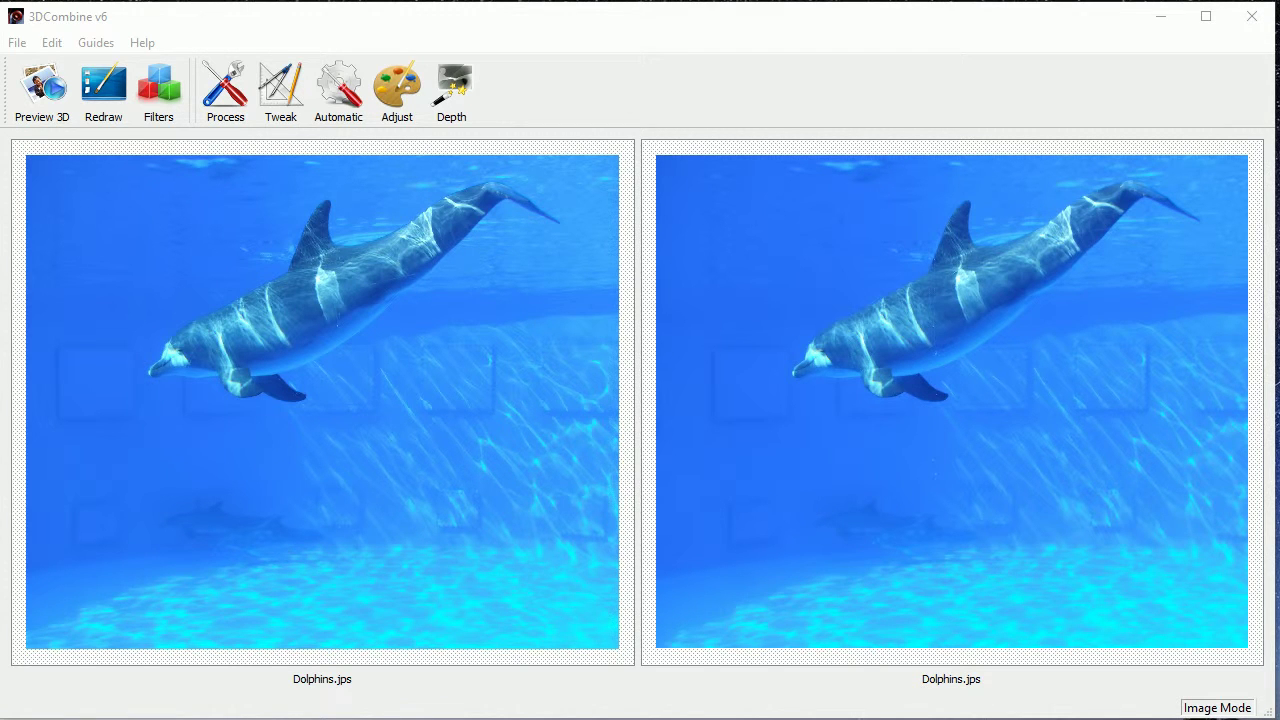
Bring 3DCombine to the front and open its Help menu to reach the 3D Formats manual.
{"action": "left_click", "coordinate": [616, 24]}
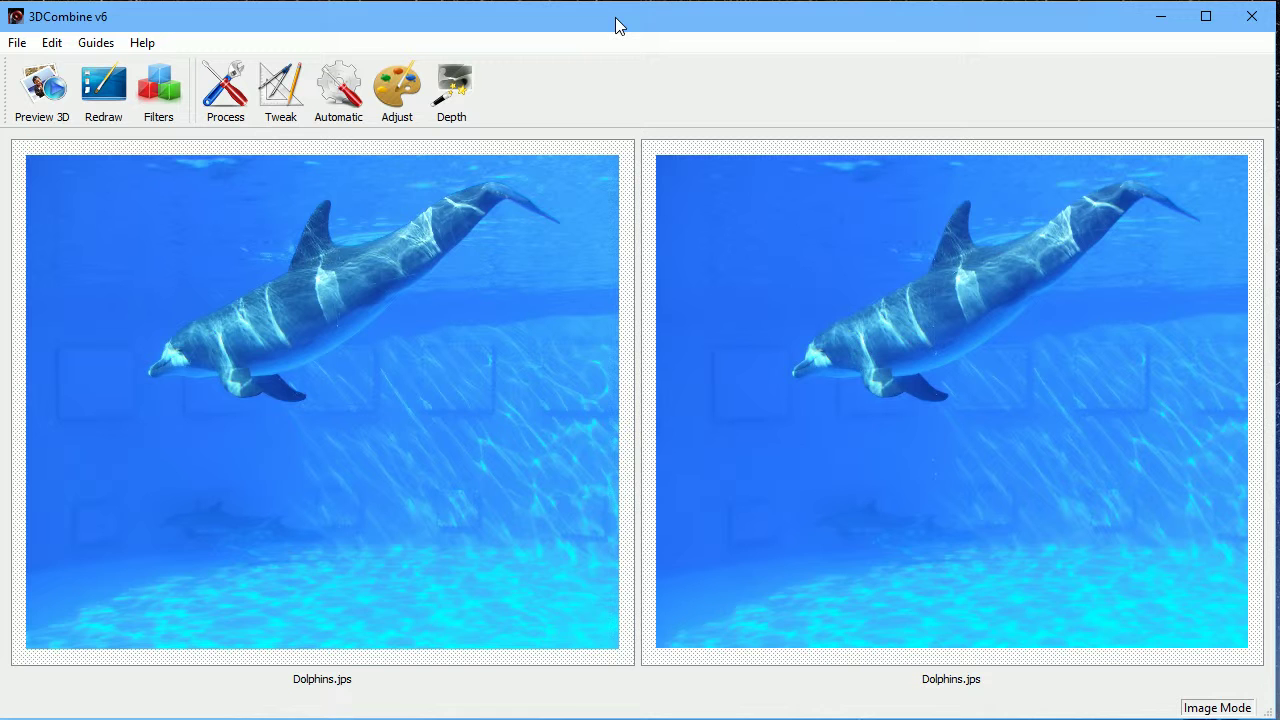
{"action": "left_click", "coordinate": [141, 43]}
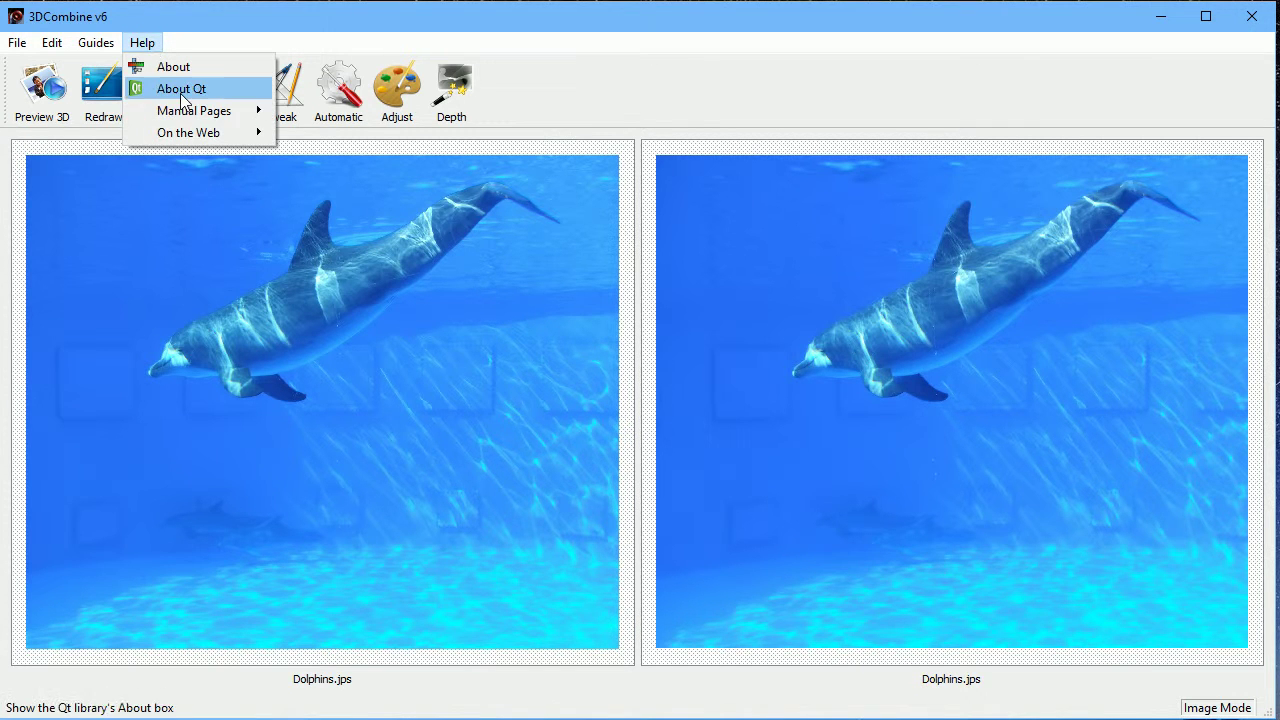
Open the 3D Formats guide in Chrome, read down to the 9 TILE section, then close Chrome.
{"action": "mouse_move", "coordinate": [194, 111]}
{"action": "left_click", "coordinate": [377, 117]}
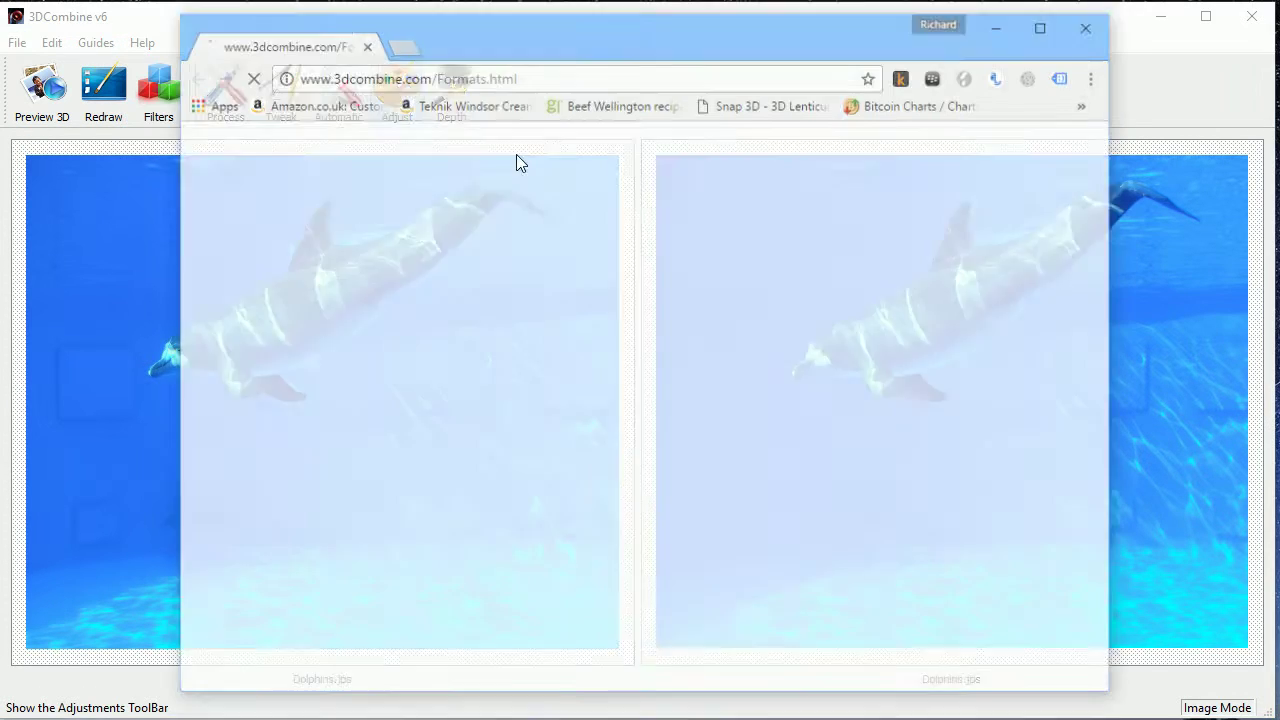
{"action": "scroll", "coordinate": [704, 428], "scroll_direction": "down", "scroll_amount": 2}
{"action": "scroll", "coordinate": [704, 428], "scroll_direction": "down", "scroll_amount": 5}
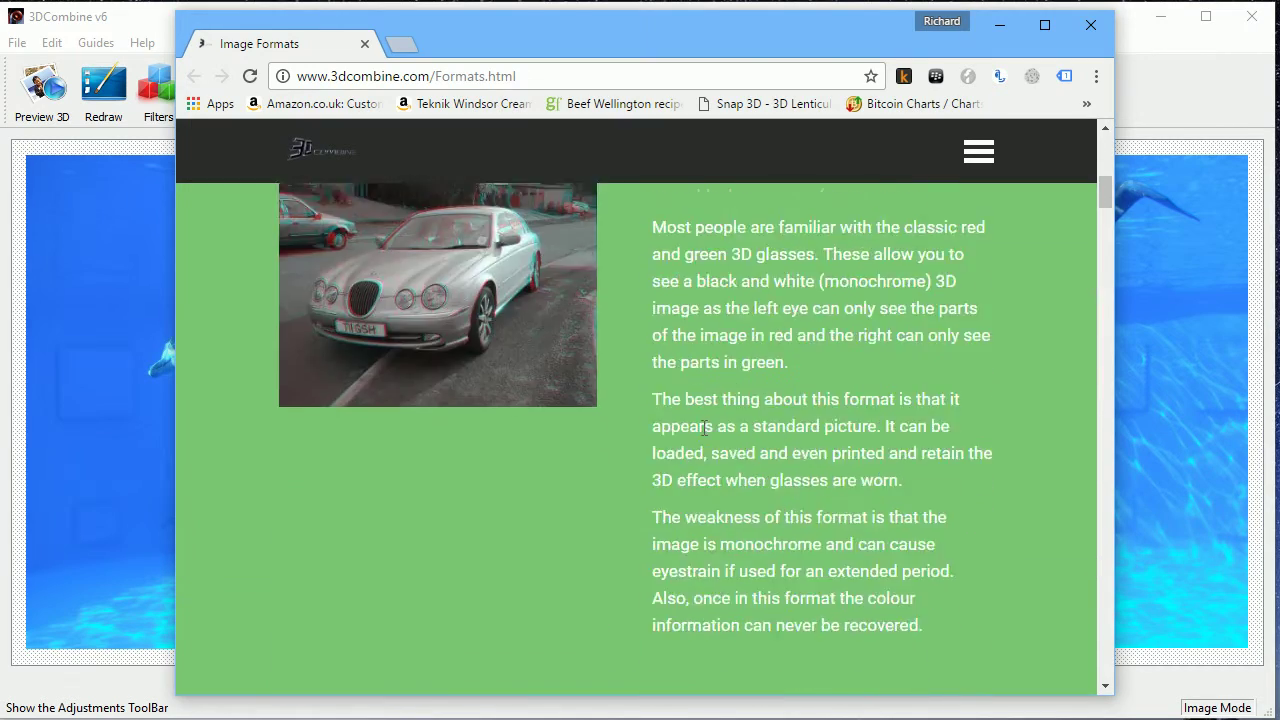
{"action": "scroll", "coordinate": [704, 428], "scroll_direction": "down", "scroll_amount": 4}
{"action": "scroll", "coordinate": [731, 428], "scroll_direction": "down", "scroll_amount": 6}
{"action": "scroll", "coordinate": [731, 428], "scroll_direction": "down", "scroll_amount": 5}
{"action": "scroll", "coordinate": [731, 428], "scroll_direction": "down", "scroll_amount": 4}
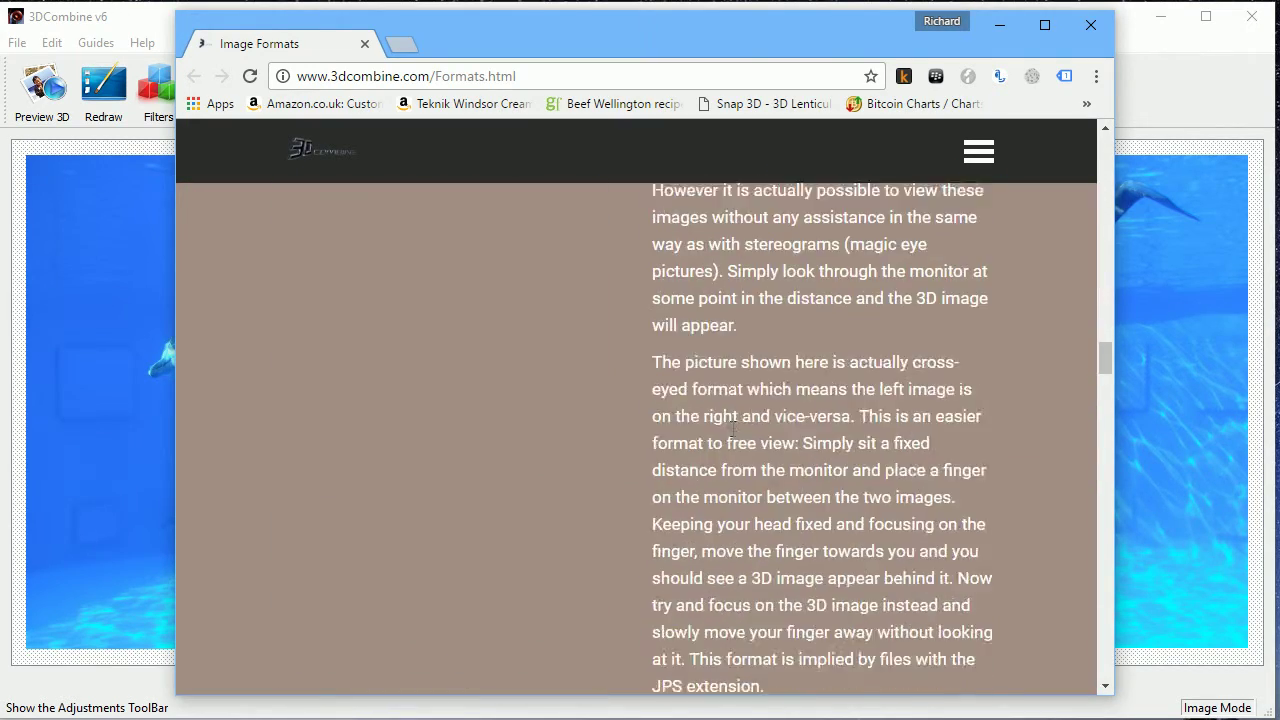
{"action": "scroll", "coordinate": [731, 428], "scroll_direction": "down", "scroll_amount": 5}
{"action": "scroll", "coordinate": [731, 428], "scroll_direction": "down", "scroll_amount": 5}
{"action": "scroll", "coordinate": [731, 428], "scroll_direction": "down", "scroll_amount": 5}
{"action": "scroll", "coordinate": [731, 428], "scroll_direction": "down", "scroll_amount": 5}
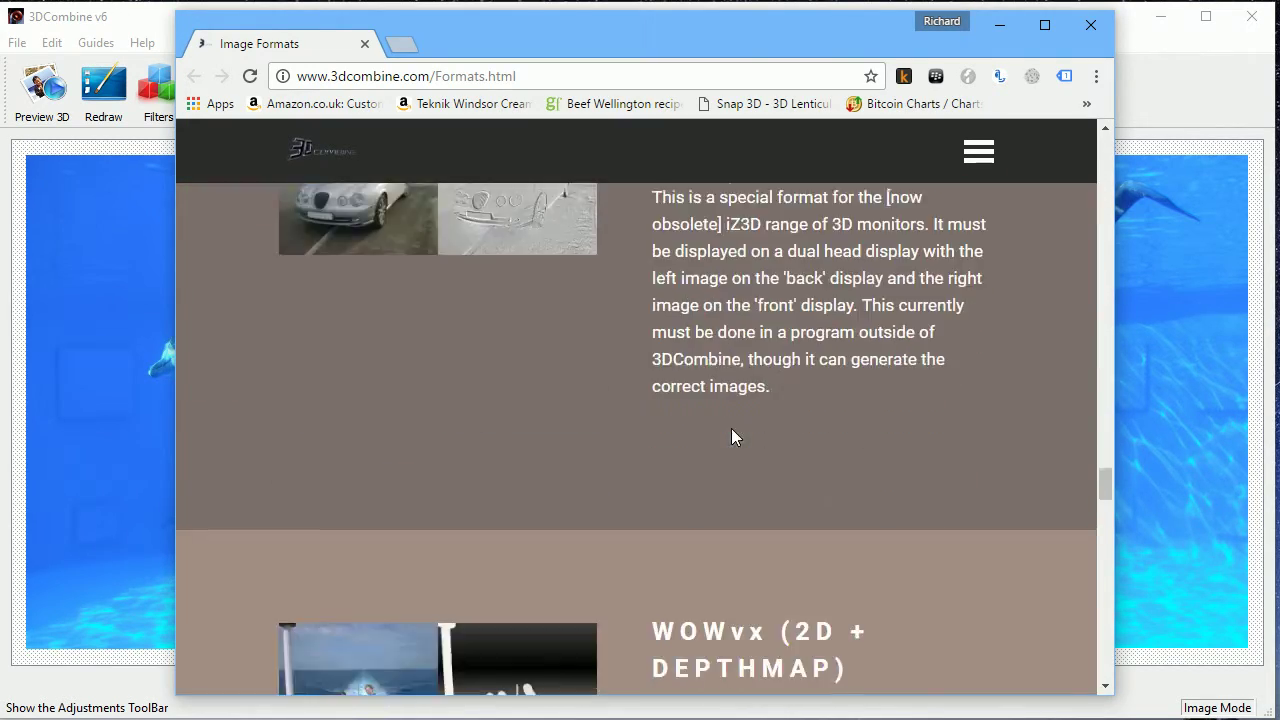
{"action": "scroll", "coordinate": [731, 428], "scroll_direction": "down", "scroll_amount": 5}
{"action": "scroll", "coordinate": [731, 428], "scroll_direction": "down", "scroll_amount": 2}
{"action": "scroll", "coordinate": [731, 428], "scroll_direction": "down", "scroll_amount": 5}
{"action": "scroll", "coordinate": [731, 428], "scroll_direction": "down", "scroll_amount": 3}
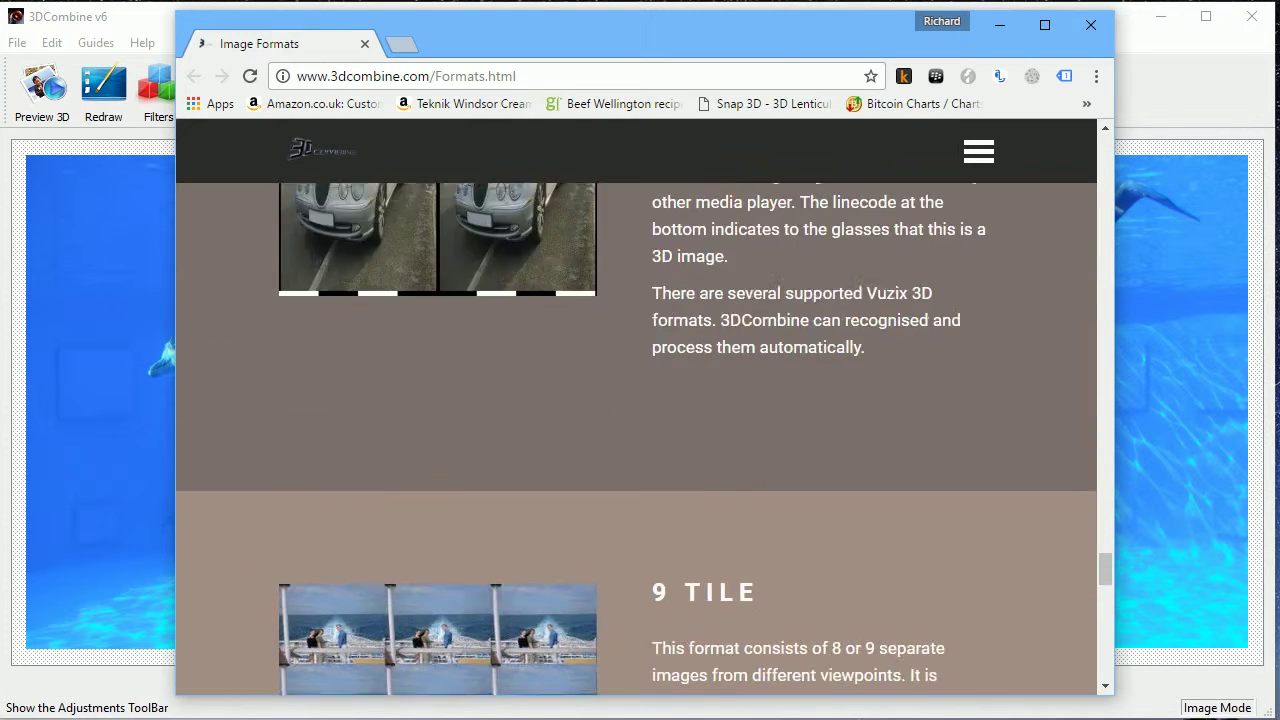
{"action": "scroll", "coordinate": [731, 428], "scroll_direction": "down", "scroll_amount": 1}
{"action": "scroll", "coordinate": [731, 428], "scroll_direction": "down", "scroll_amount": 2}
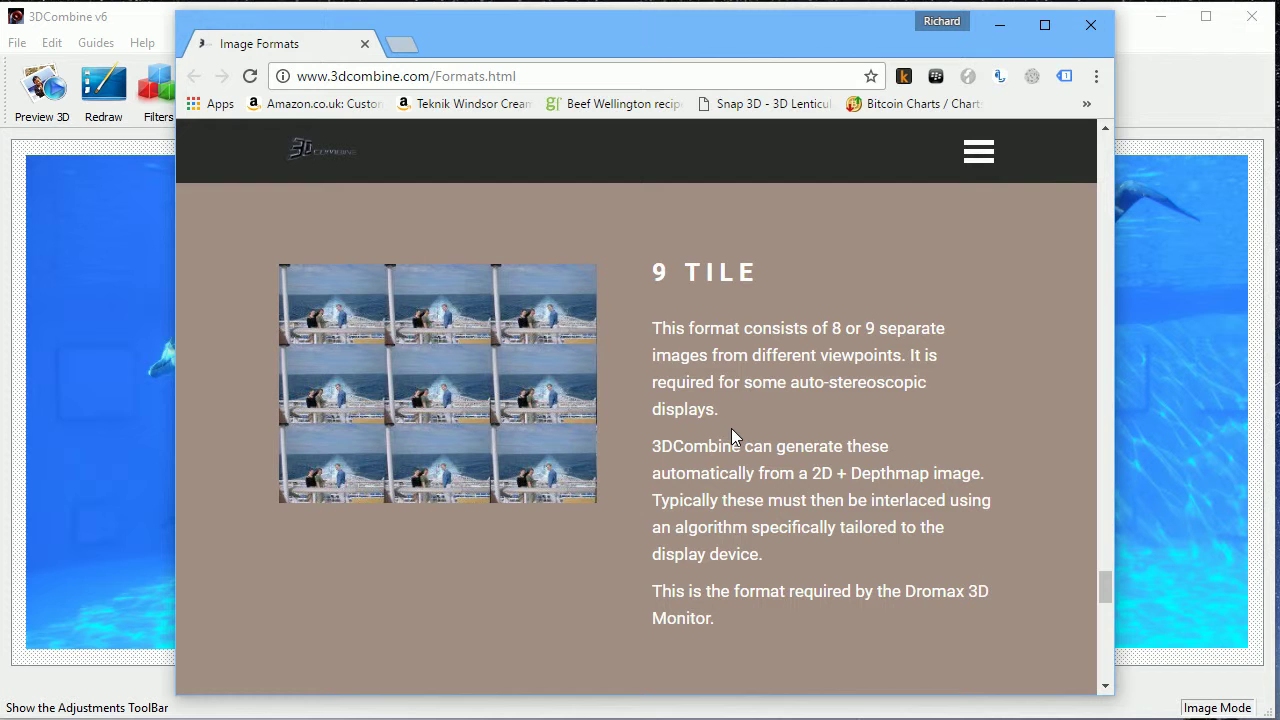
{"action": "left_click", "coordinate": [1090, 24]}
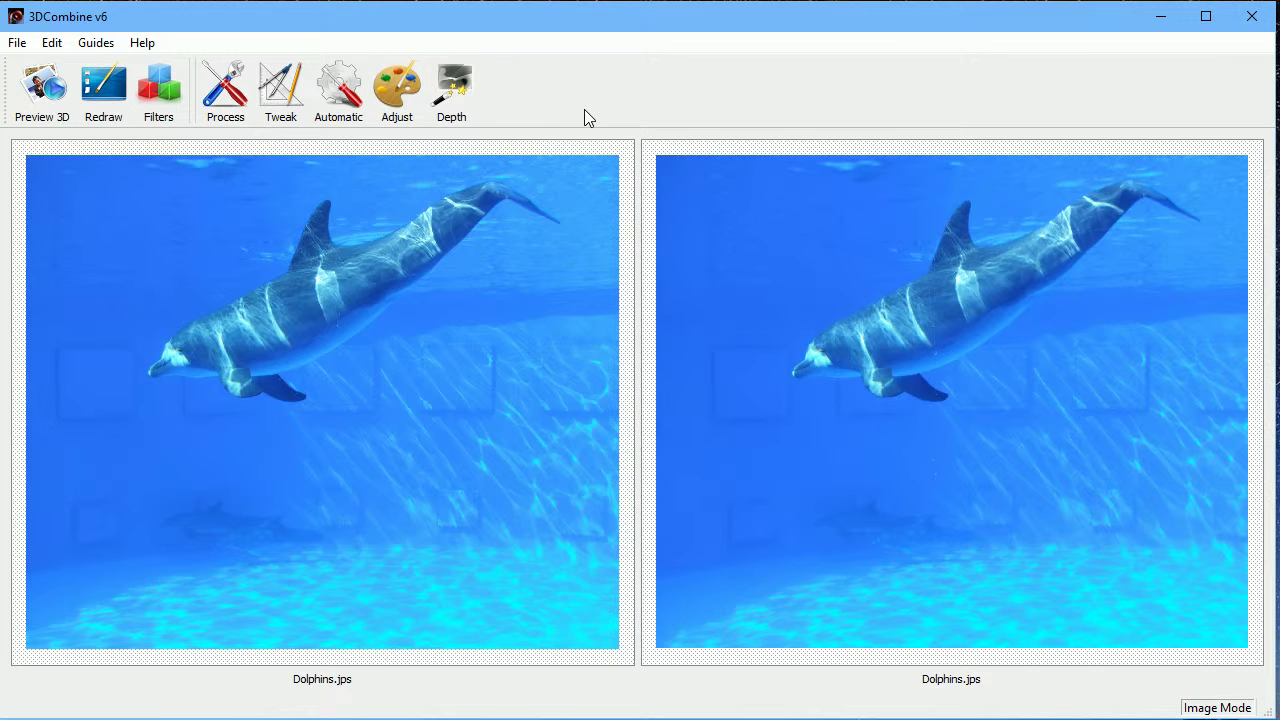
Show the Depth tools and load depthmap_sample.jpg as a 3D image, accepting the detected format.
{"action": "left_click", "coordinate": [458, 92]}
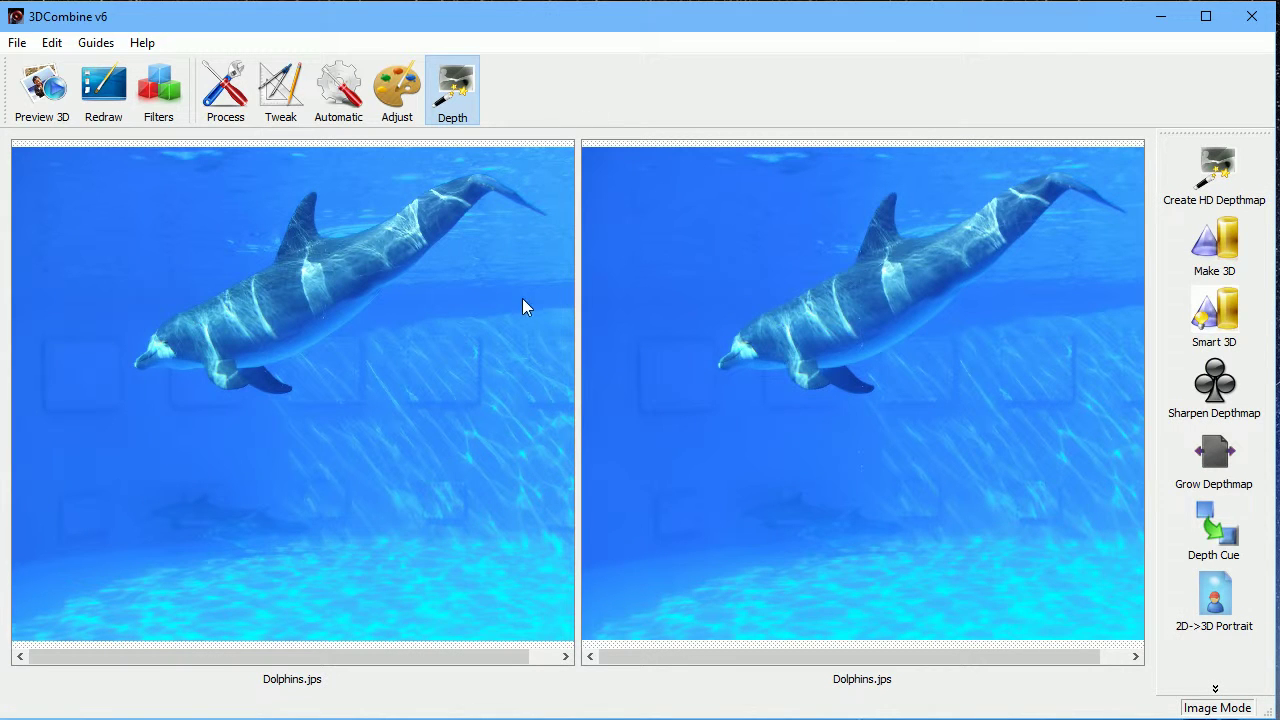
{"action": "left_click", "coordinate": [17, 42]}
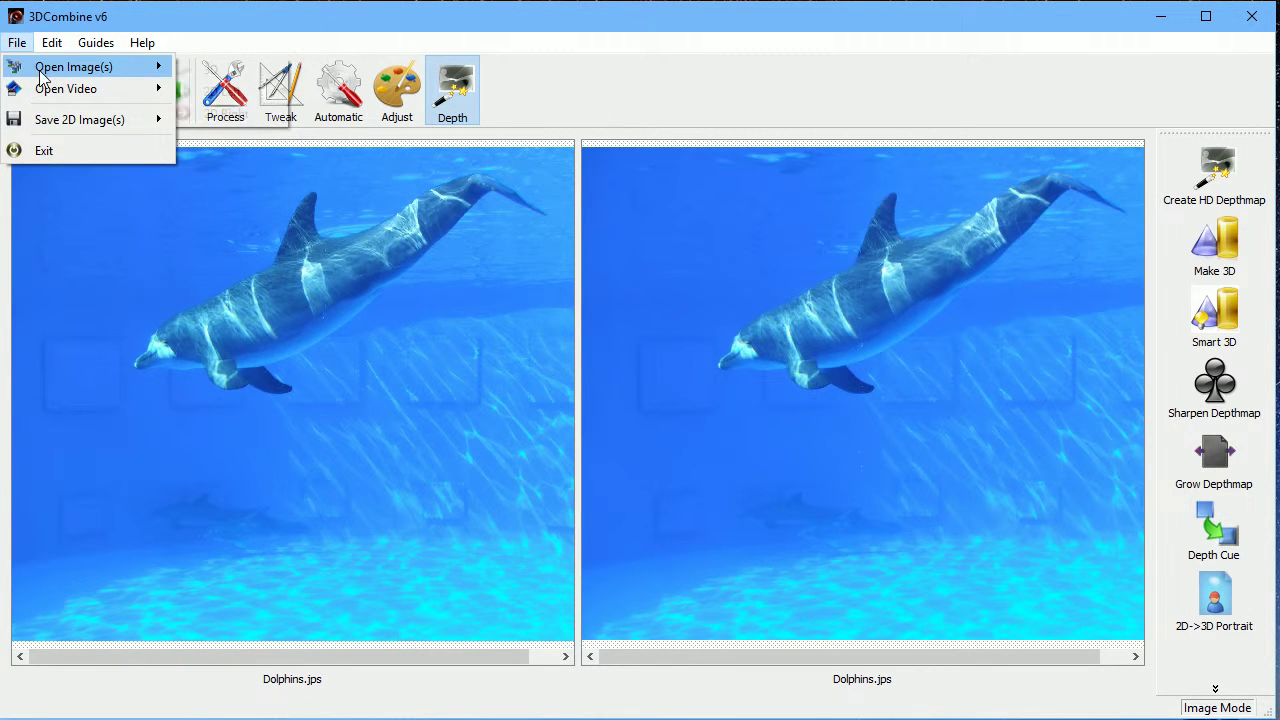
{"action": "mouse_move", "coordinate": [74, 67]}
{"action": "left_click", "coordinate": [215, 68]}
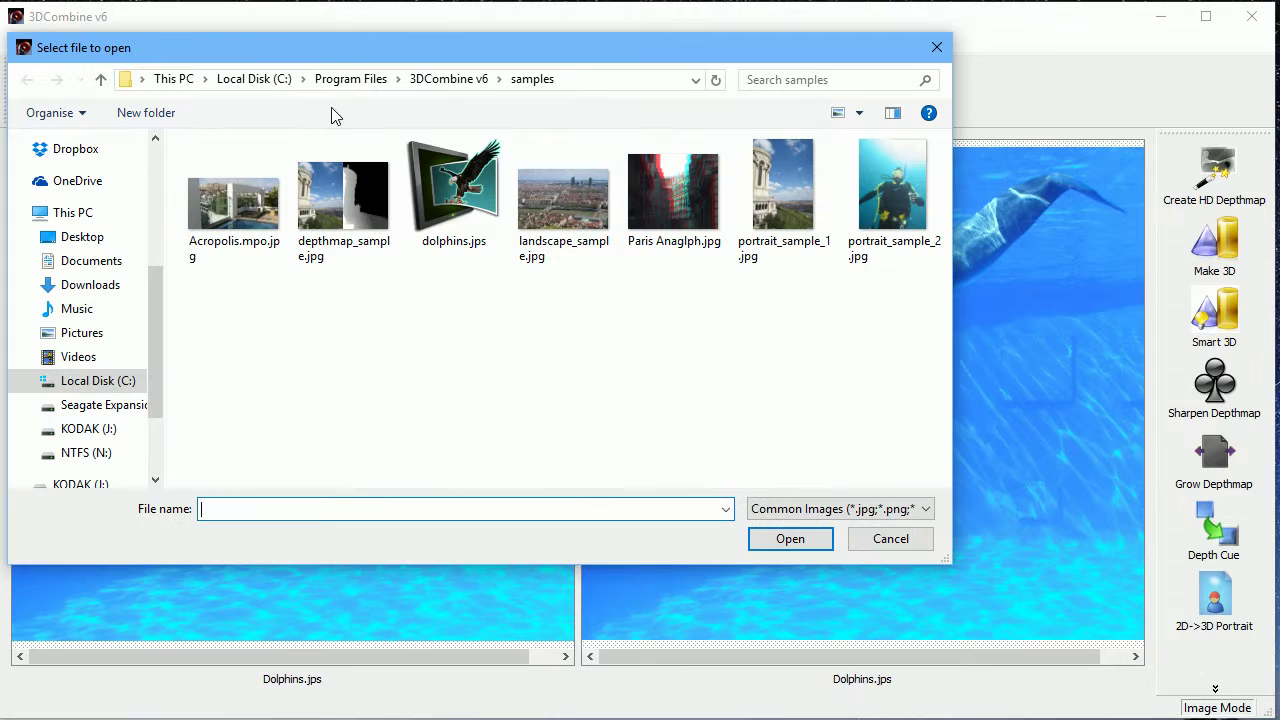
{"action": "double_click", "coordinate": [360, 199]}
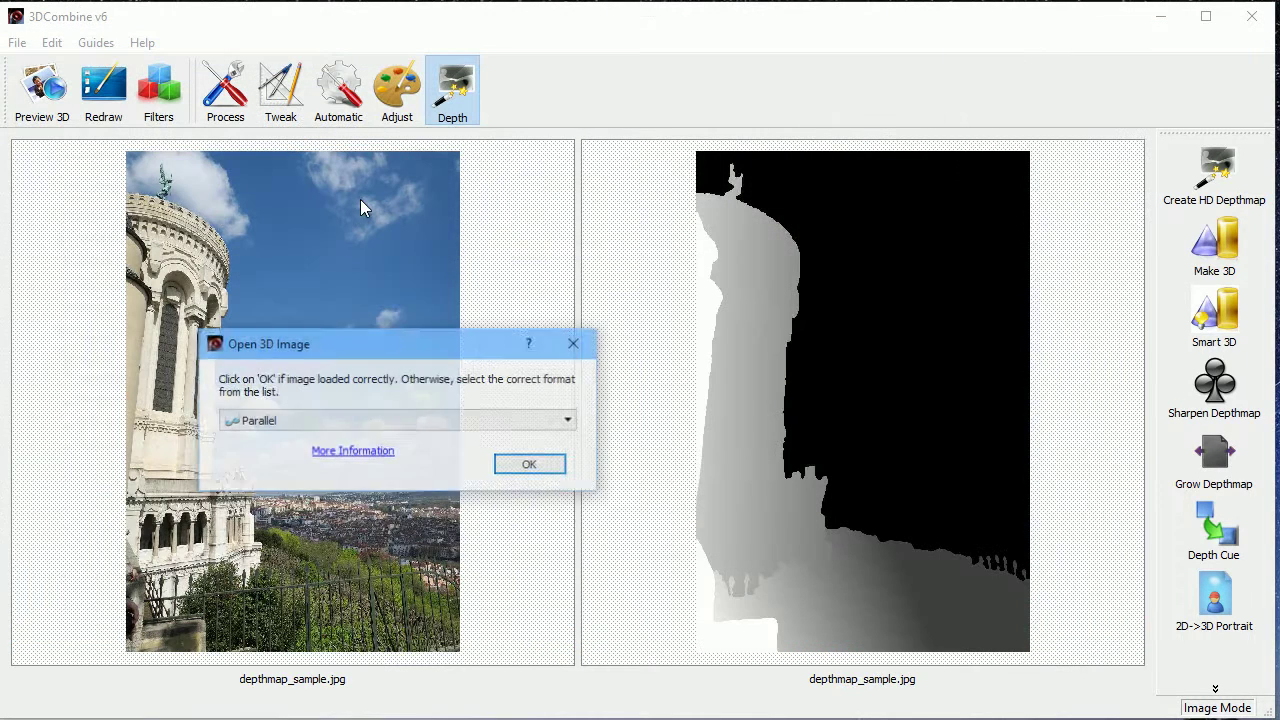
{"action": "left_click", "coordinate": [526, 468]}
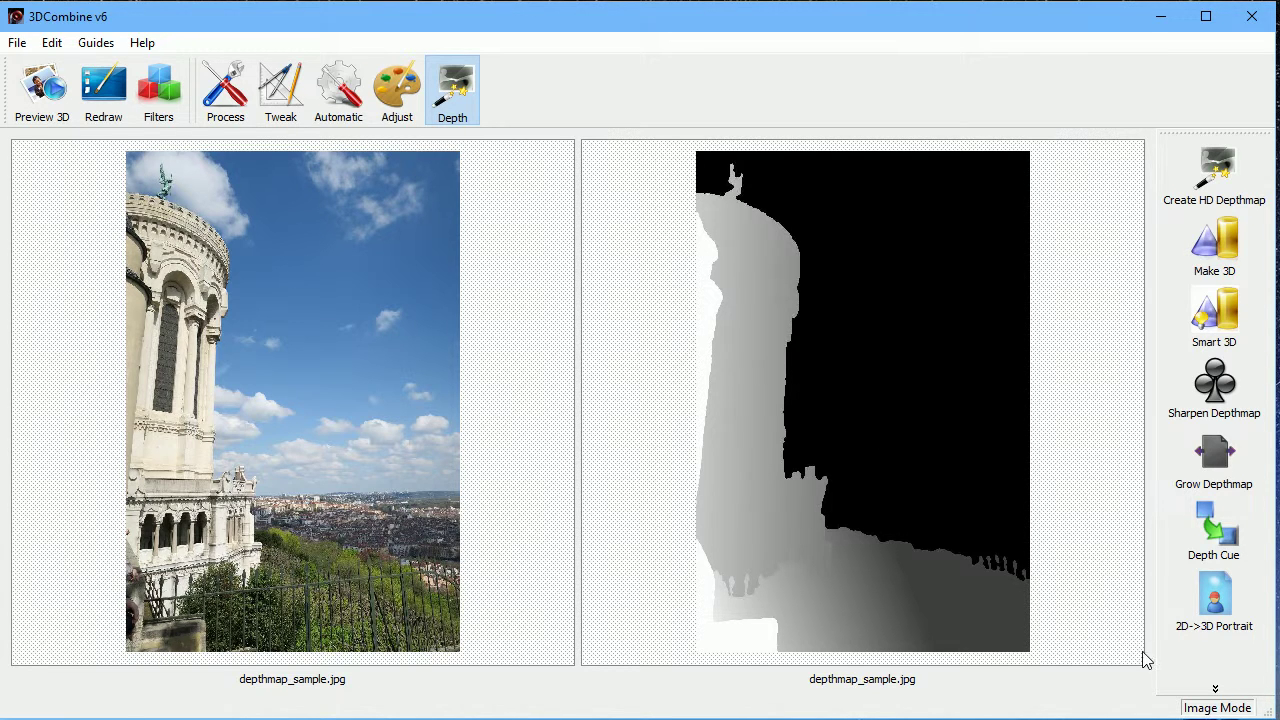
Run Make 3D 9 Tile on the tower photo, accepting the default magnitude and view order.
{"action": "left_click", "coordinate": [1196, 689]}
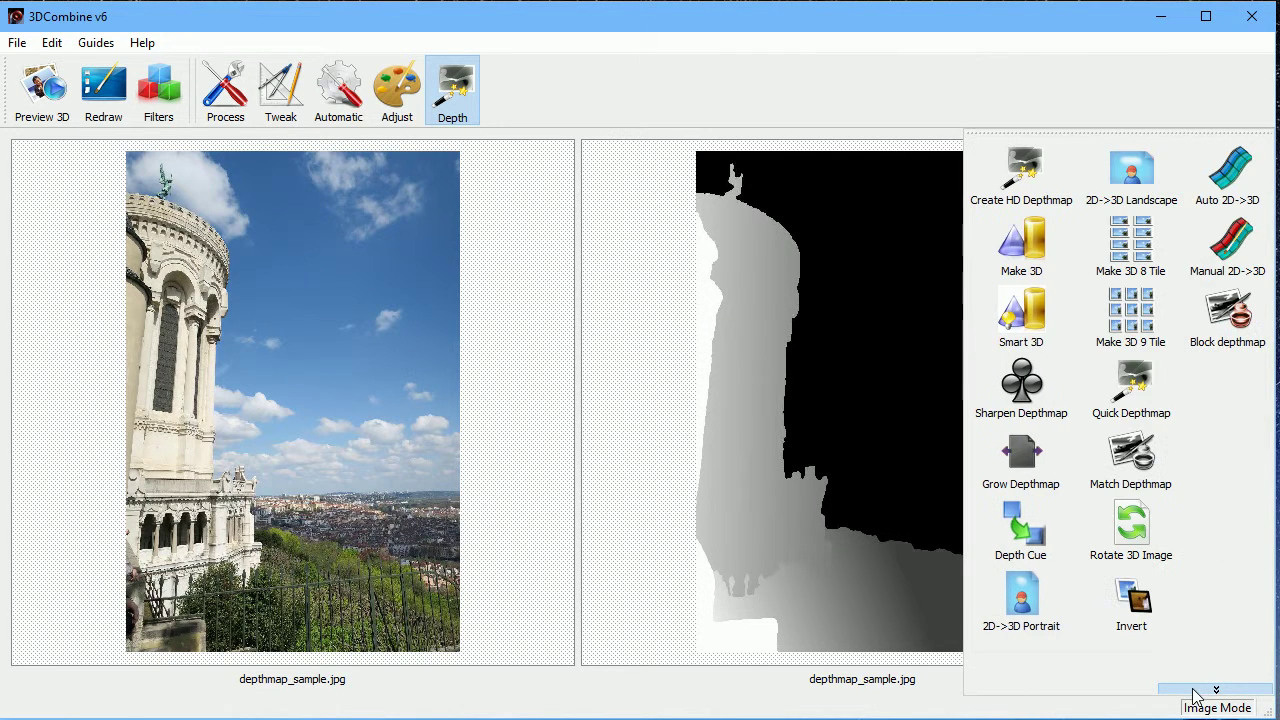
{"action": "left_click", "coordinate": [1139, 330]}
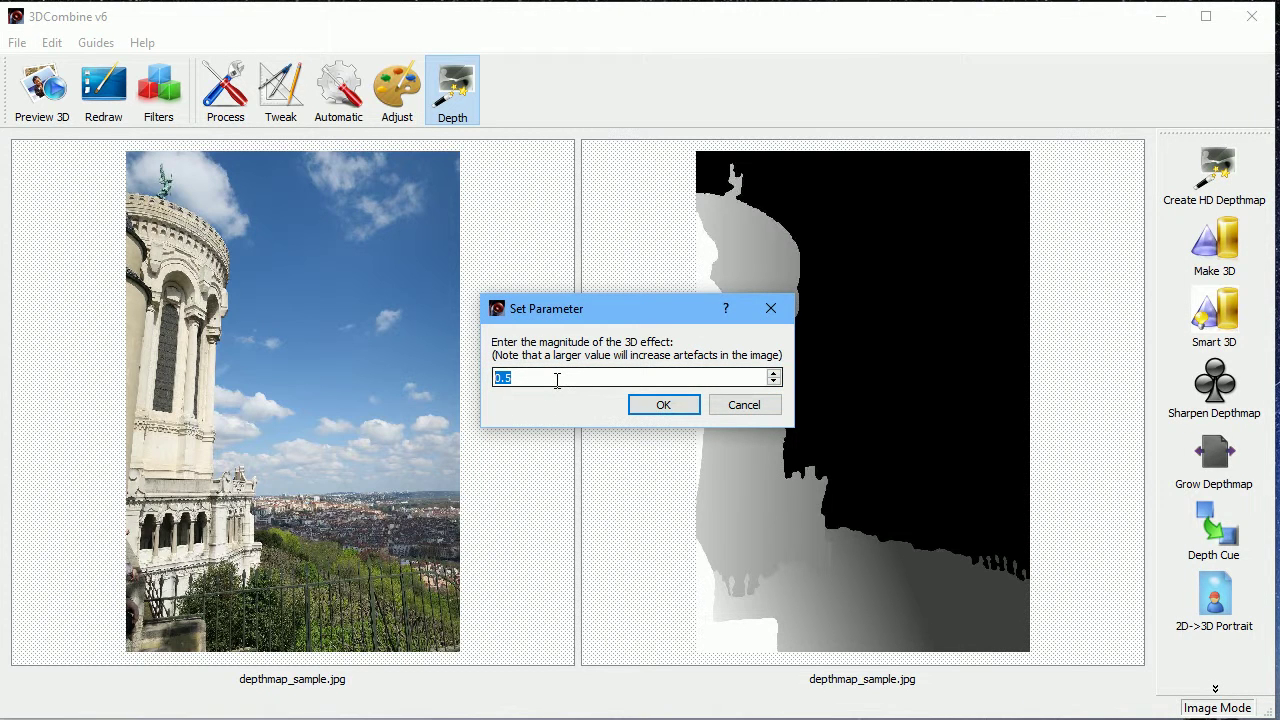
{"action": "left_click", "coordinate": [654, 405]}
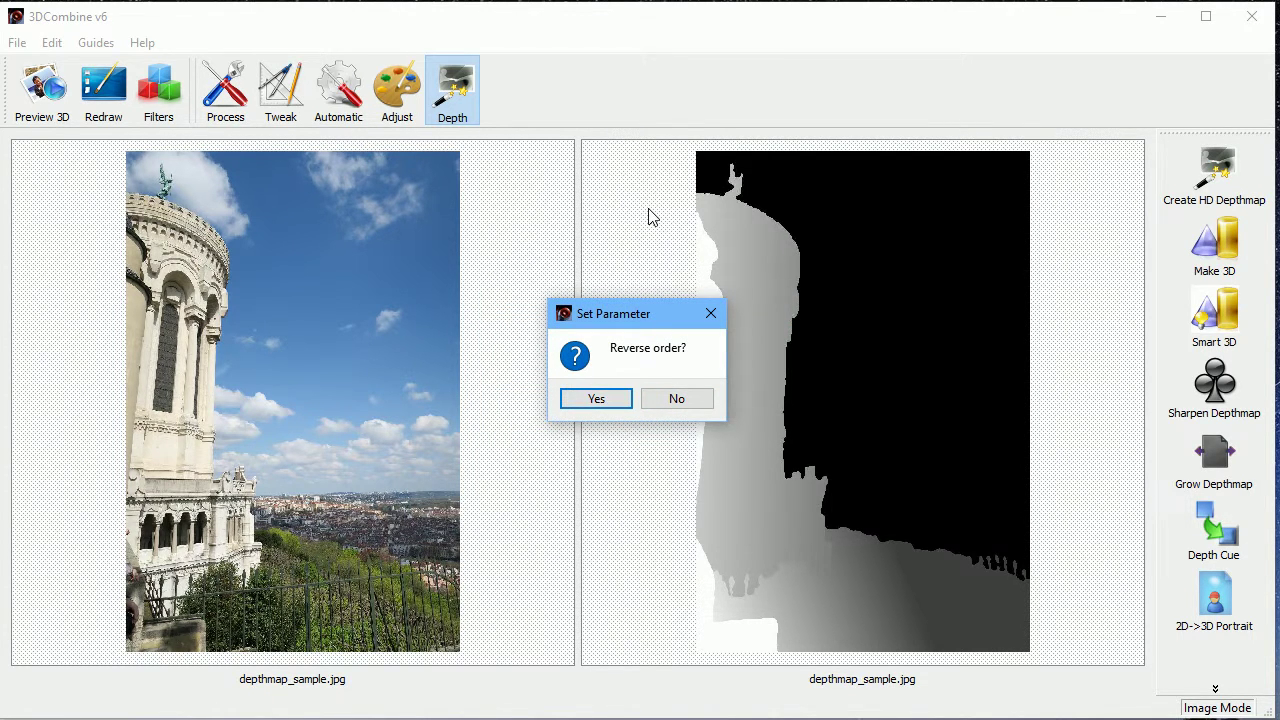
{"action": "left_click", "coordinate": [664, 402]}
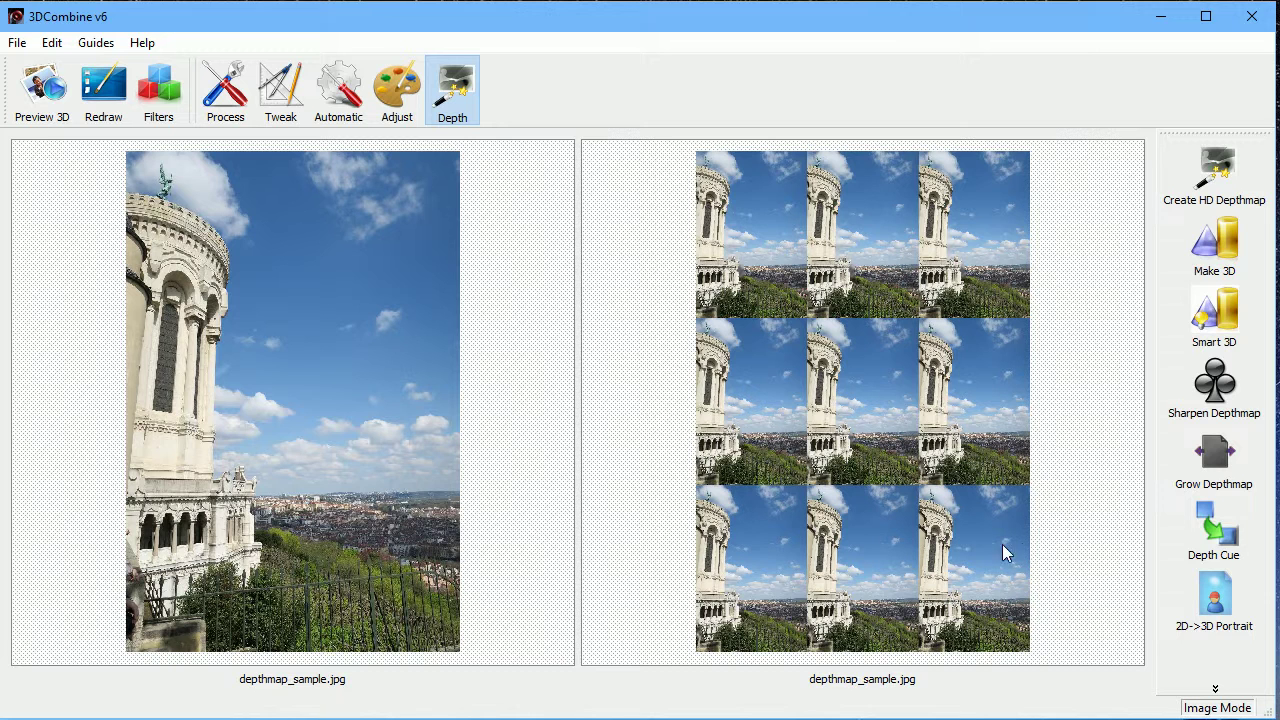
{"action": "left_click", "coordinate": [17, 42]}
{"action": "mouse_move", "coordinate": [80, 119]}
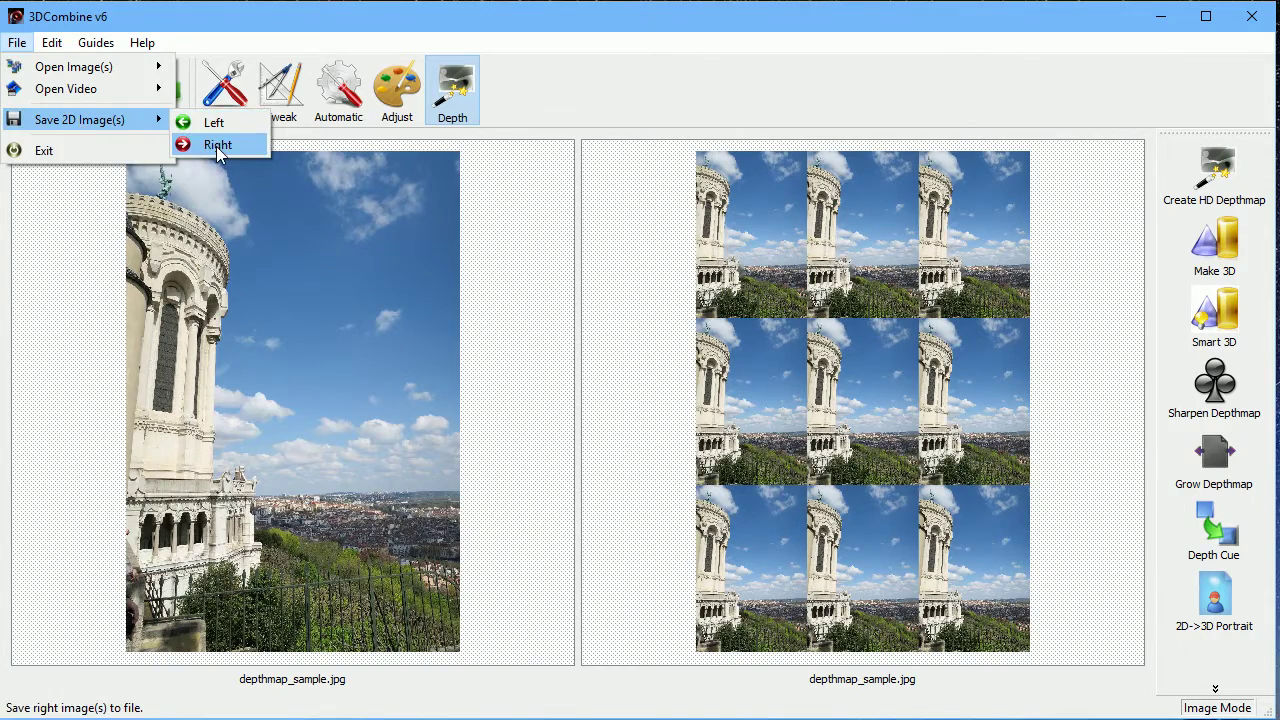
{"action": "left_click", "coordinate": [214, 144]}
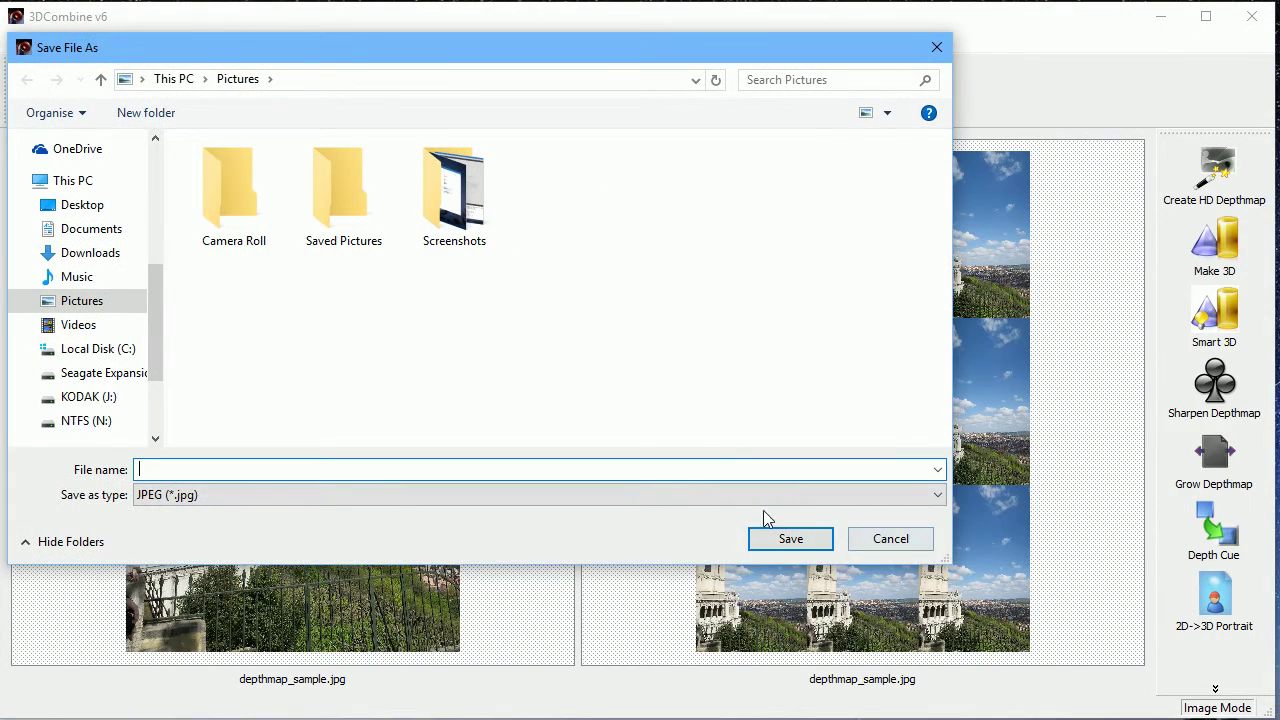
{"action": "left_click", "coordinate": [770, 494]}
{"action": "left_click", "coordinate": [893, 531]}
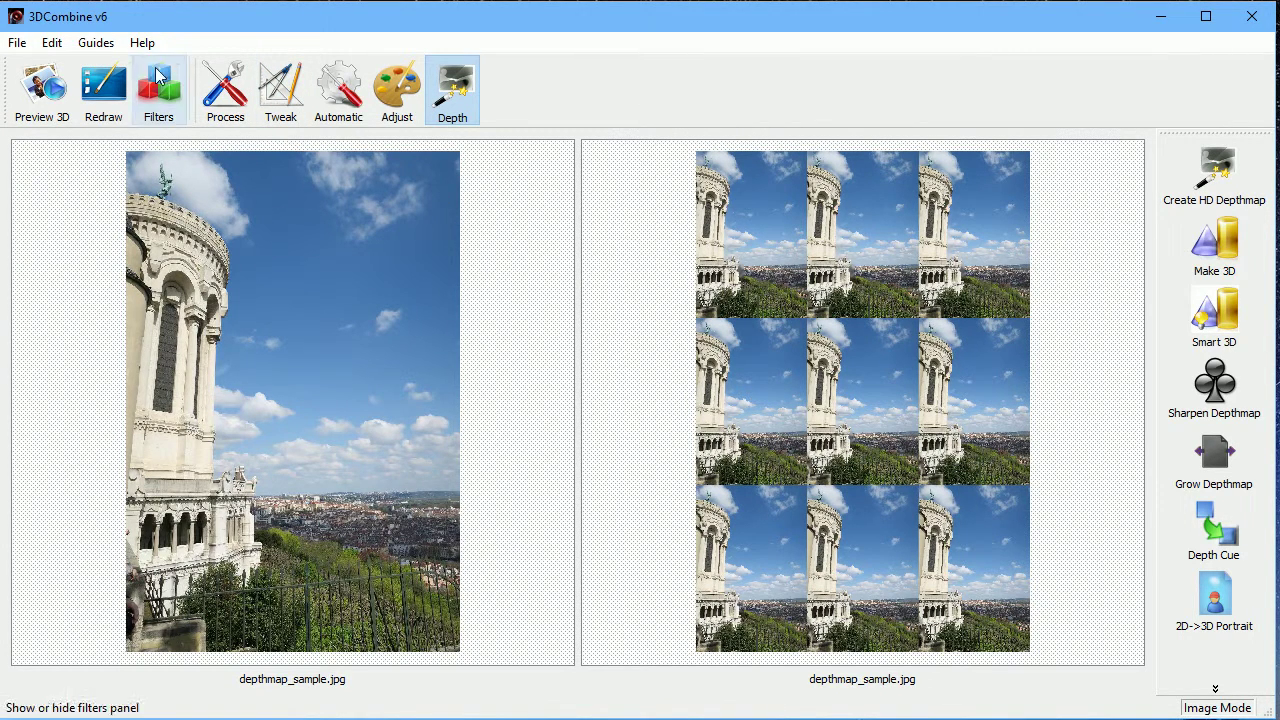
Load dolphins.jps as a 3D image and expand the Depth toolbar.
{"action": "left_click", "coordinate": [19, 44]}
{"action": "mouse_move", "coordinate": [74, 67]}
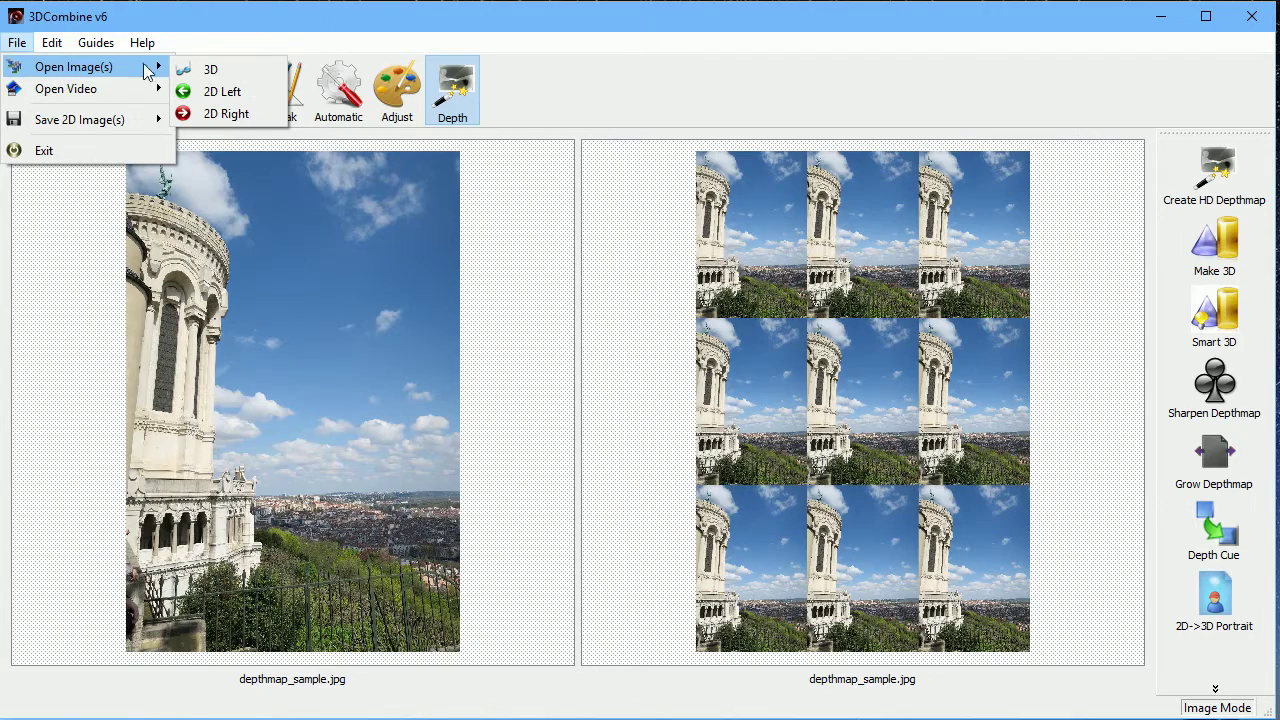
{"action": "left_click", "coordinate": [208, 69]}
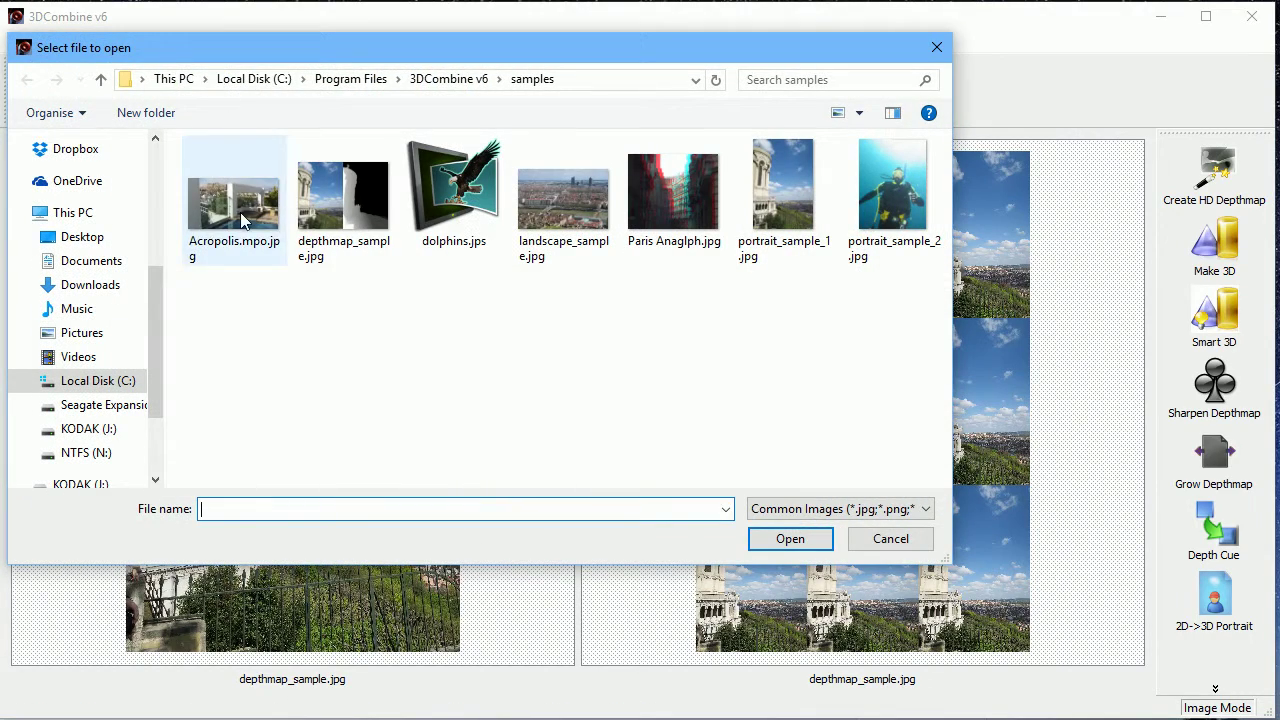
{"action": "double_click", "coordinate": [453, 190]}
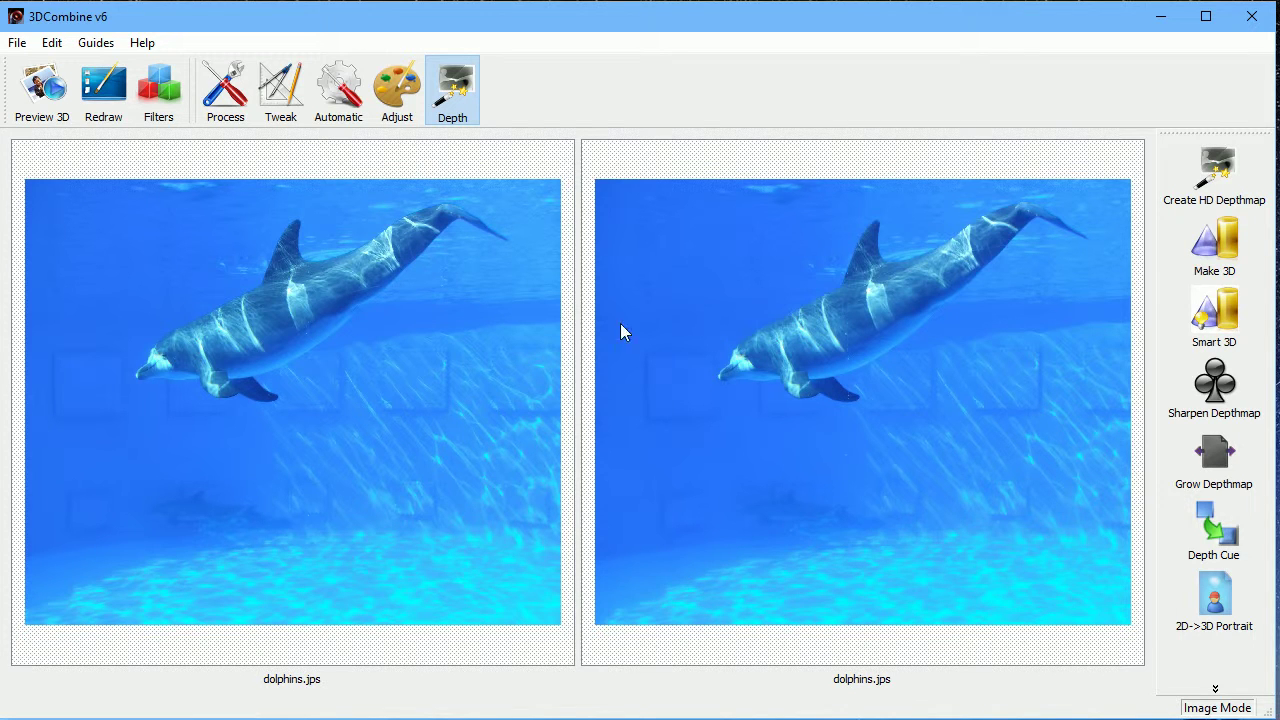
{"action": "left_click", "coordinate": [1197, 692]}
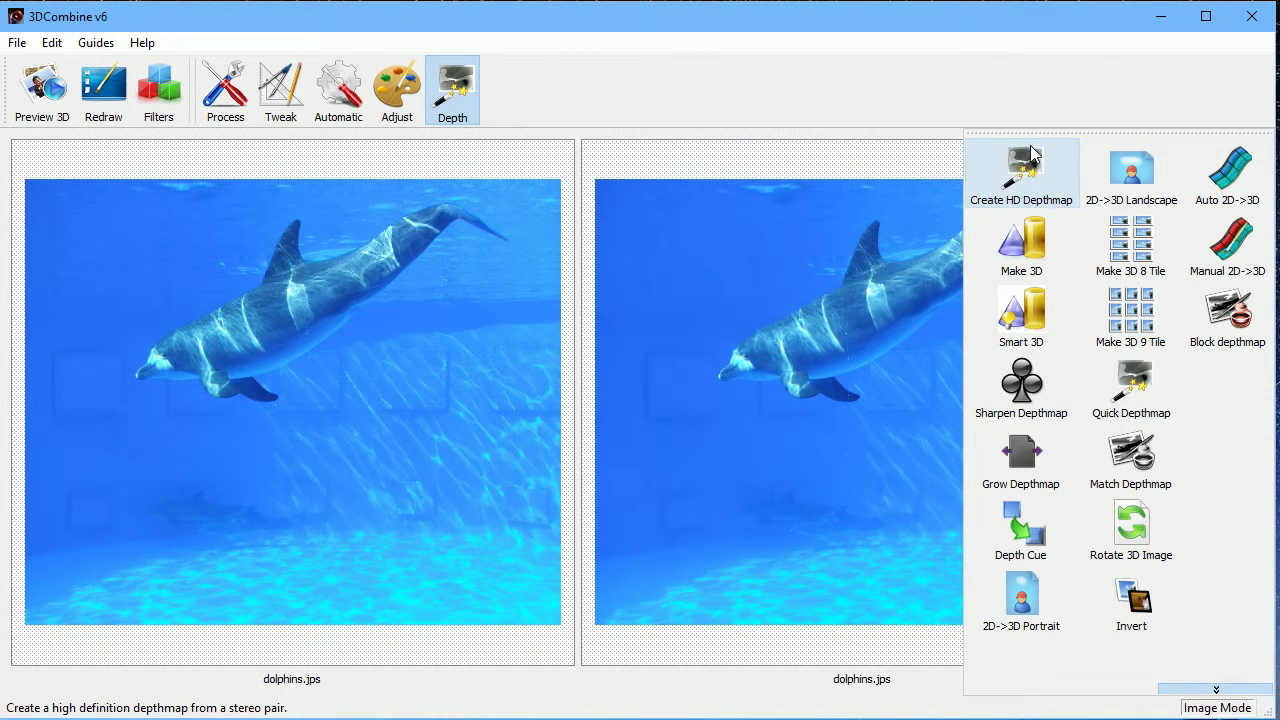
Make a Quick Depthmap of the dolphins, trial a Make 3D conversion, then undo it.
{"action": "left_click", "coordinate": [1136, 399]}
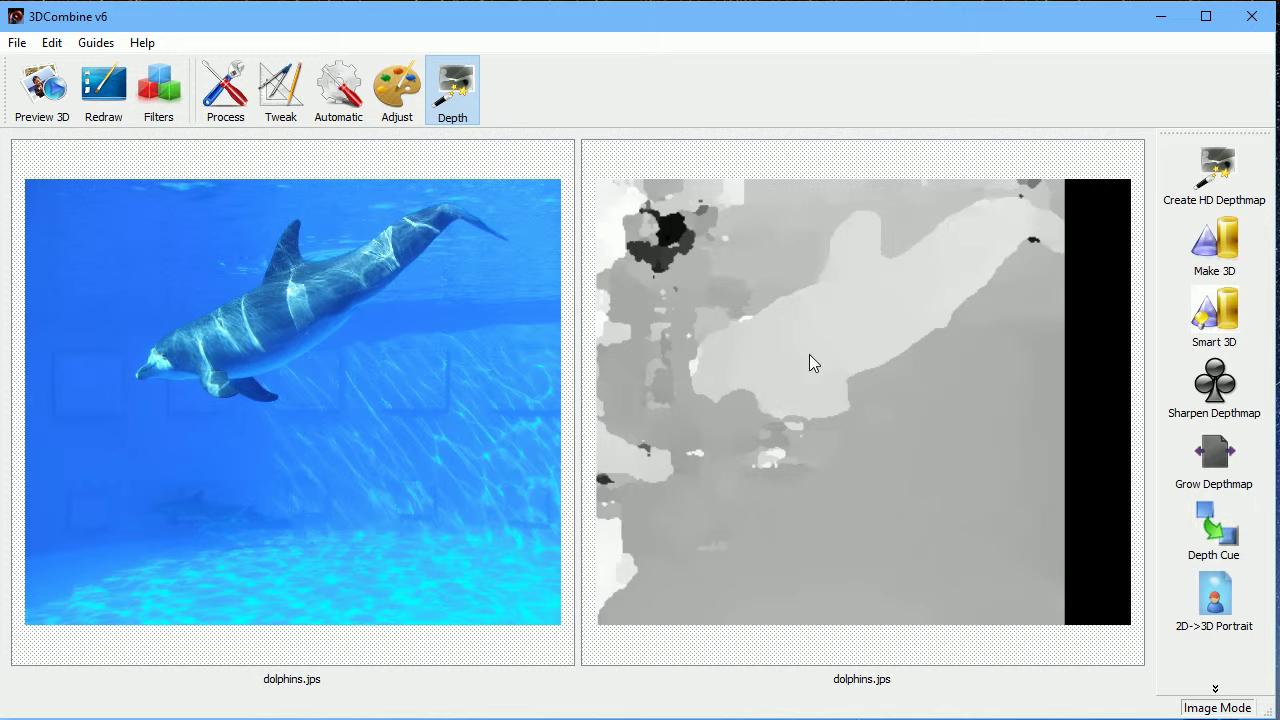
{"action": "left_click", "coordinate": [1215, 245]}
{"action": "left_click", "coordinate": [663, 403]}
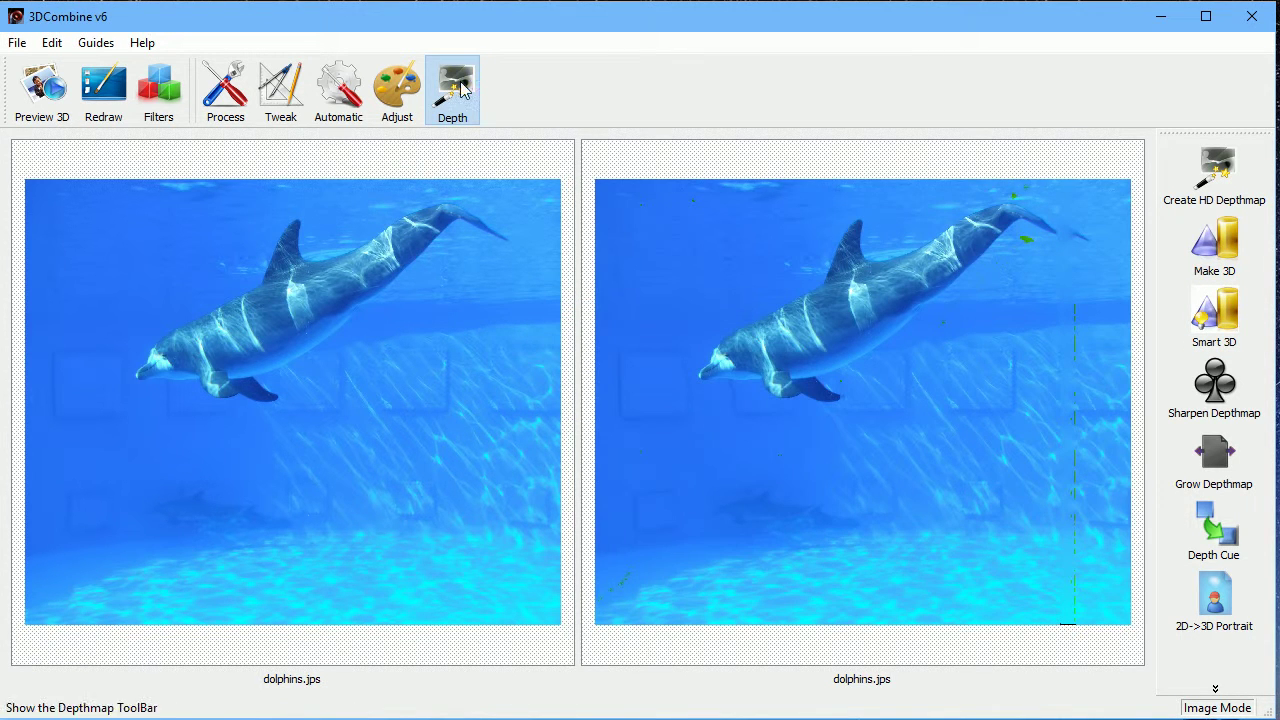
{"action": "left_click", "coordinate": [57, 47]}
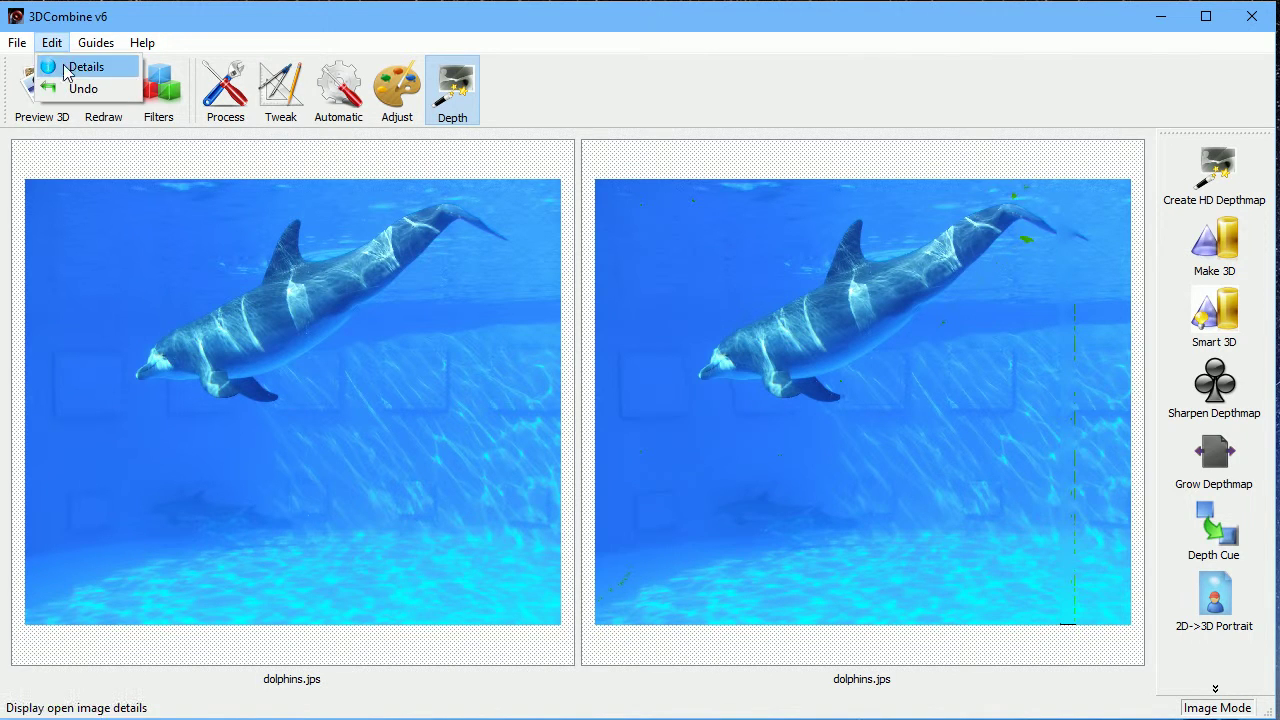
{"action": "left_click", "coordinate": [80, 88]}
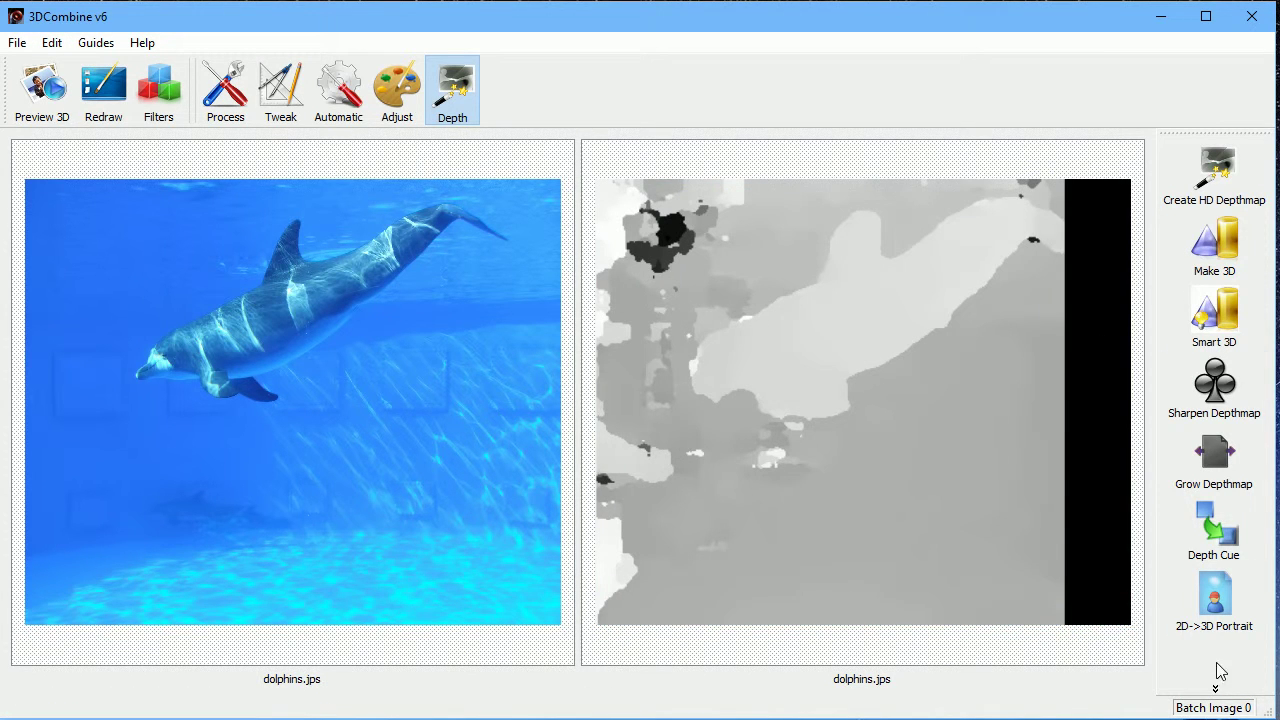
Make a 3D 9 Tile image from the dolphin depth map with magnitude 0.5 and normal order.
{"action": "left_click", "coordinate": [1216, 688]}
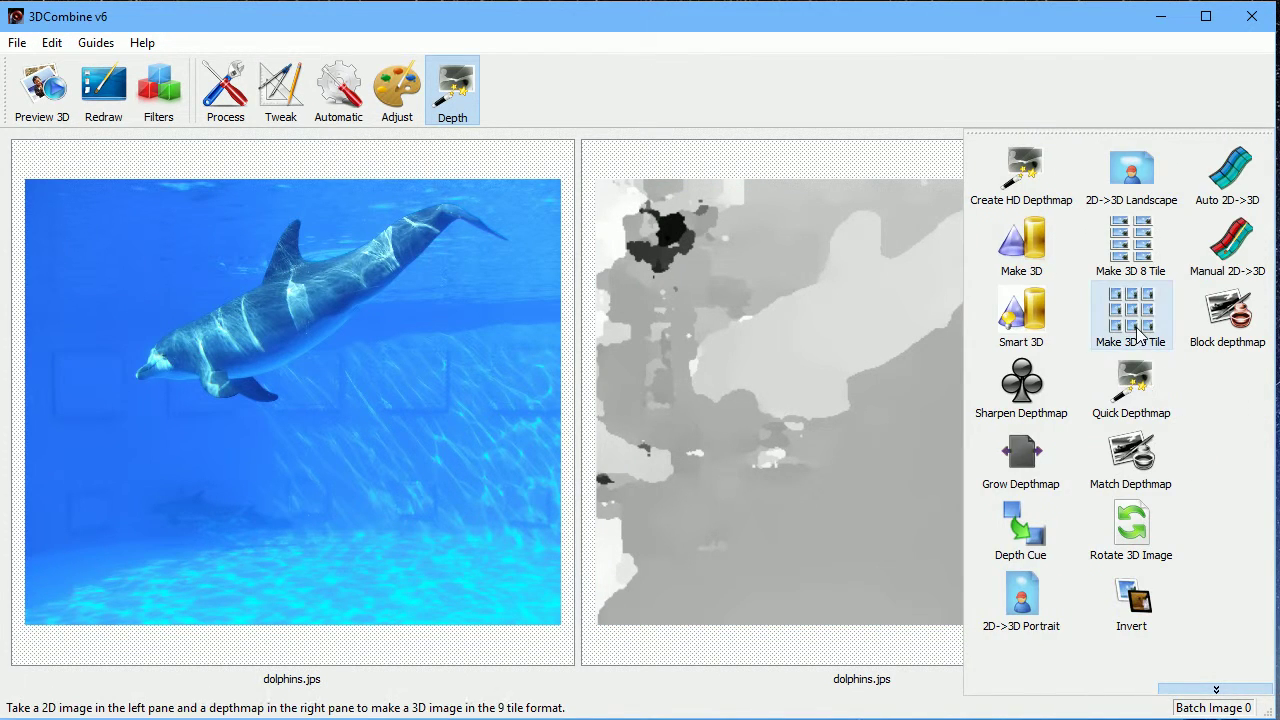
{"action": "left_click", "coordinate": [1136, 333]}
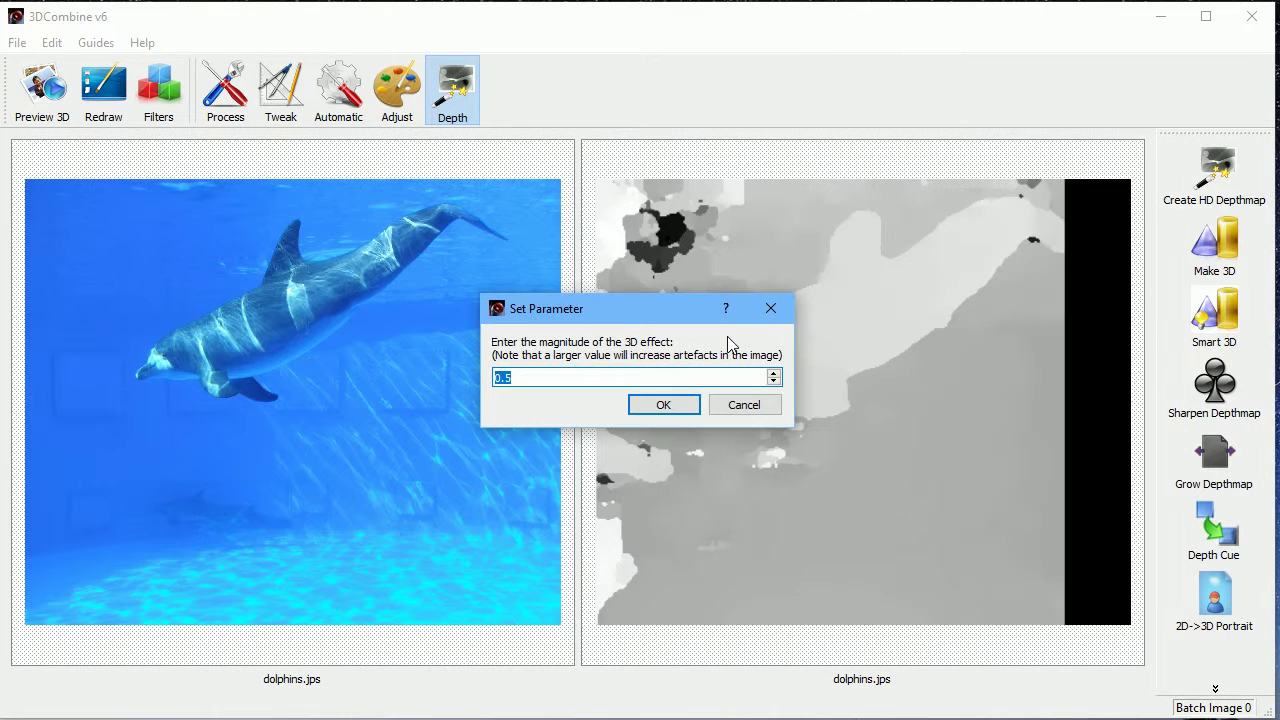
{"action": "left_click", "coordinate": [668, 405]}
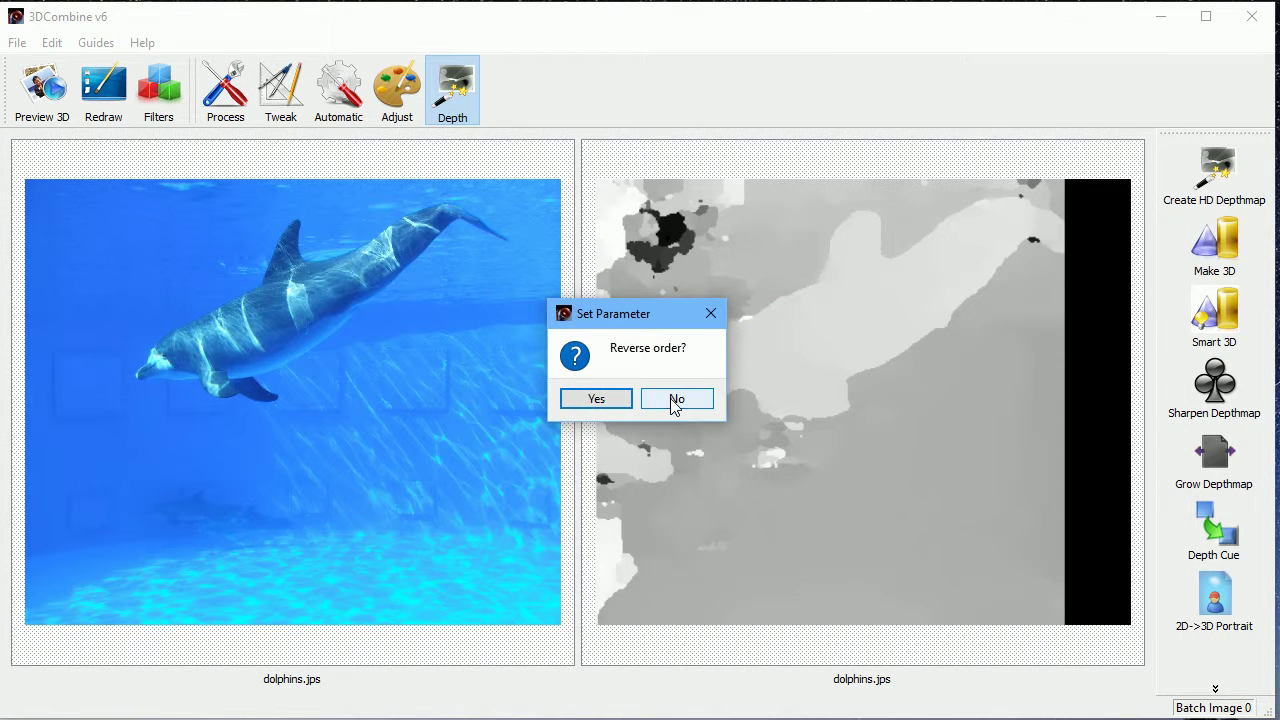
{"action": "left_click", "coordinate": [673, 400]}
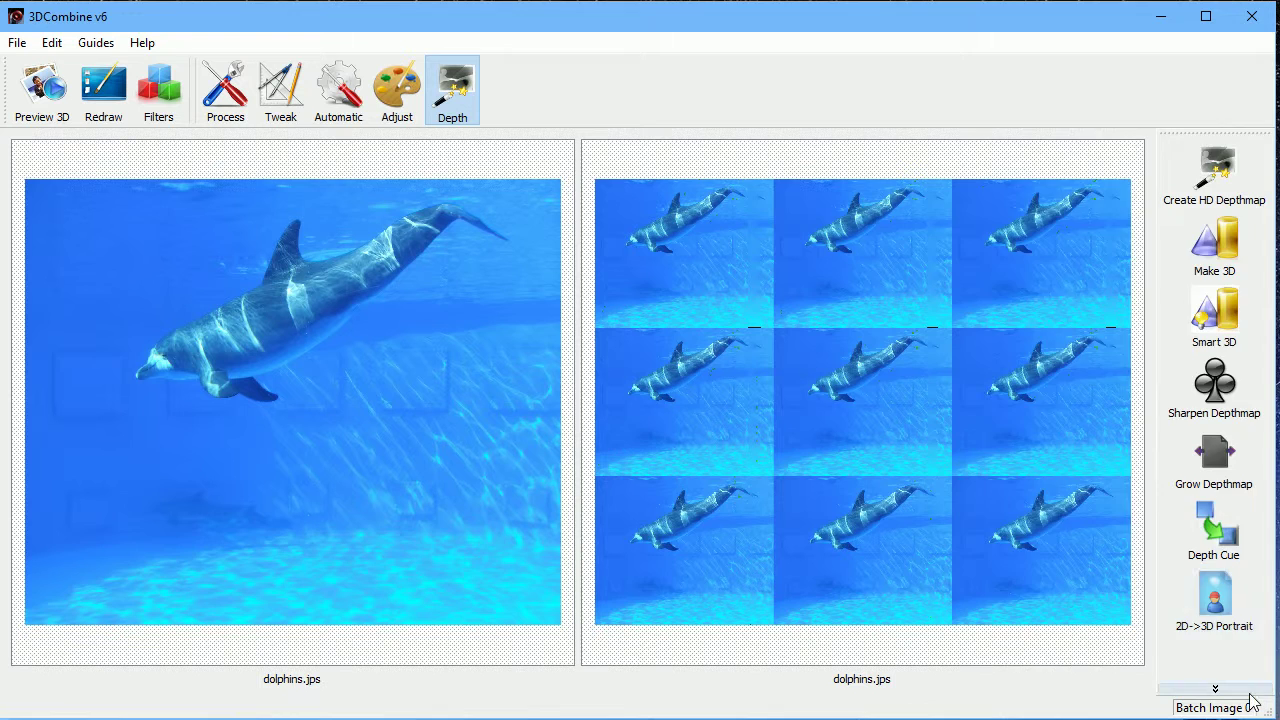
Show the Filter List and clear all recorded filters.
{"action": "left_click", "coordinate": [1215, 688]}
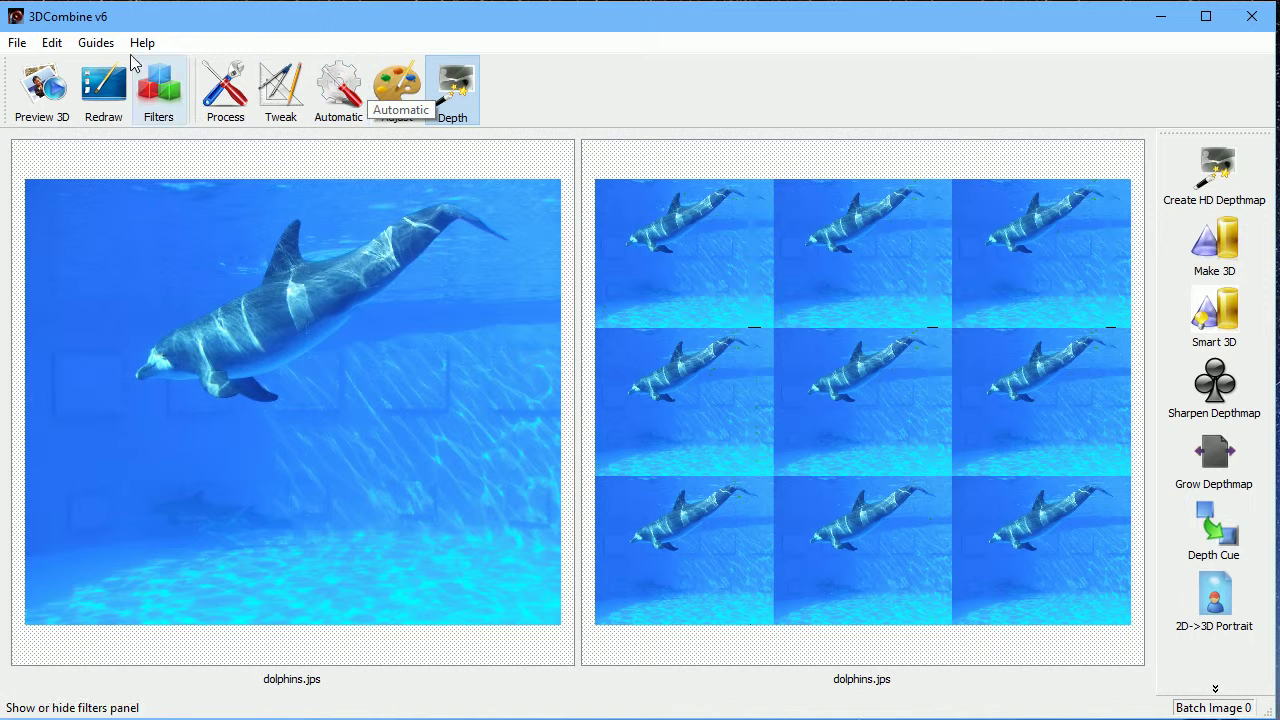
{"action": "left_click", "coordinate": [95, 43]}
{"action": "left_click", "coordinate": [176, 21]}
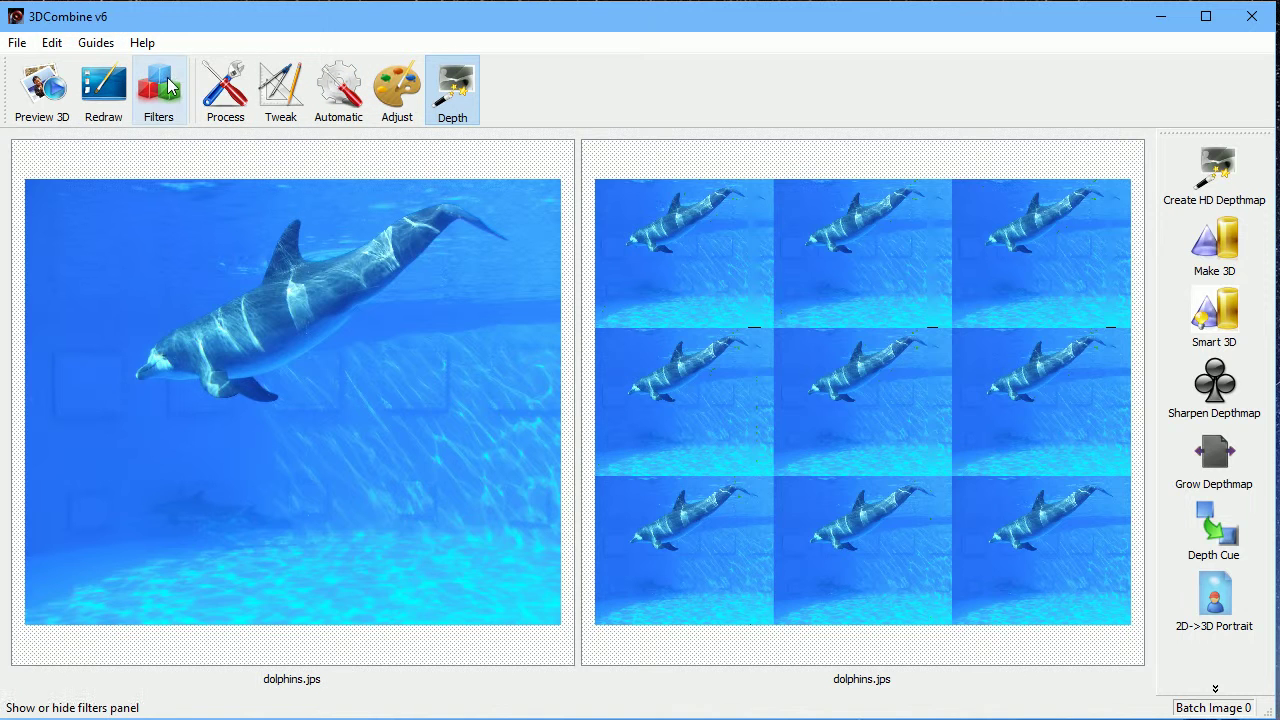
{"action": "left_click", "coordinate": [168, 87]}
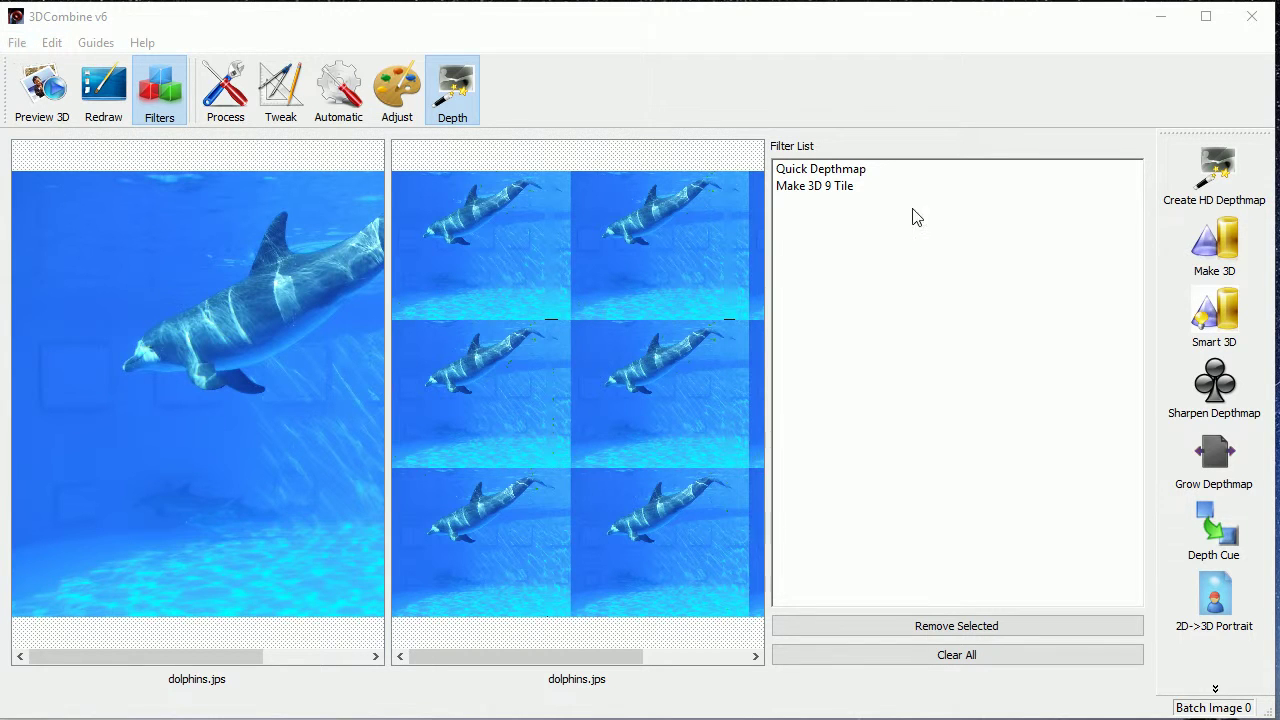
{"action": "left_click", "coordinate": [960, 643]}
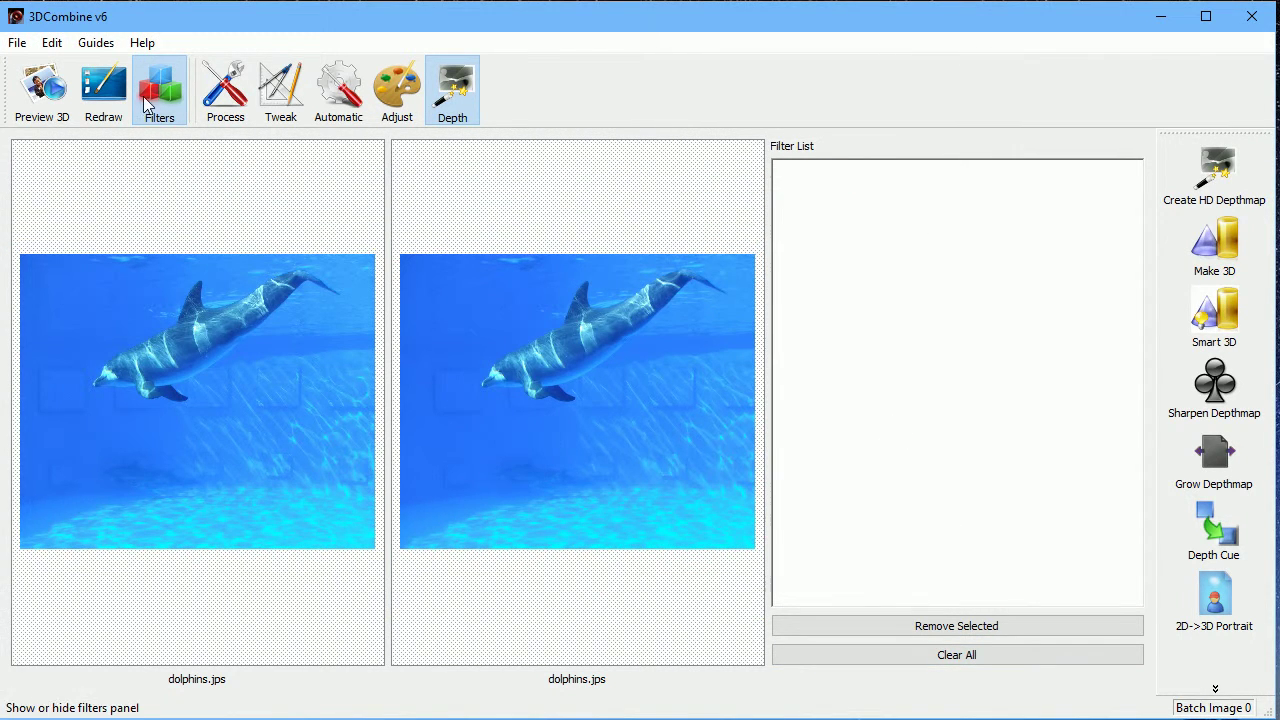
Open silverstone3d.avi from Program Files (x86)\3DCombine 6\samples as a Parallel 3D video.
{"action": "left_click", "coordinate": [18, 43]}
{"action": "mouse_move", "coordinate": [66, 89]}
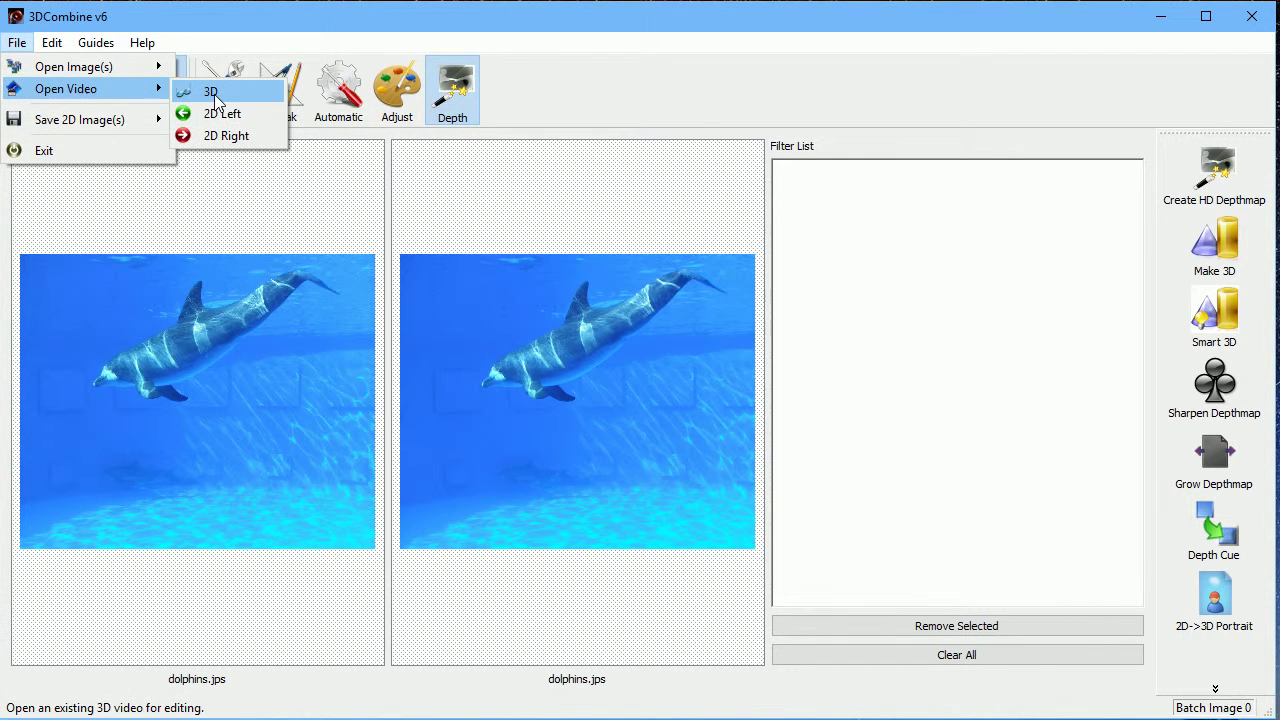
{"action": "left_click", "coordinate": [212, 93]}
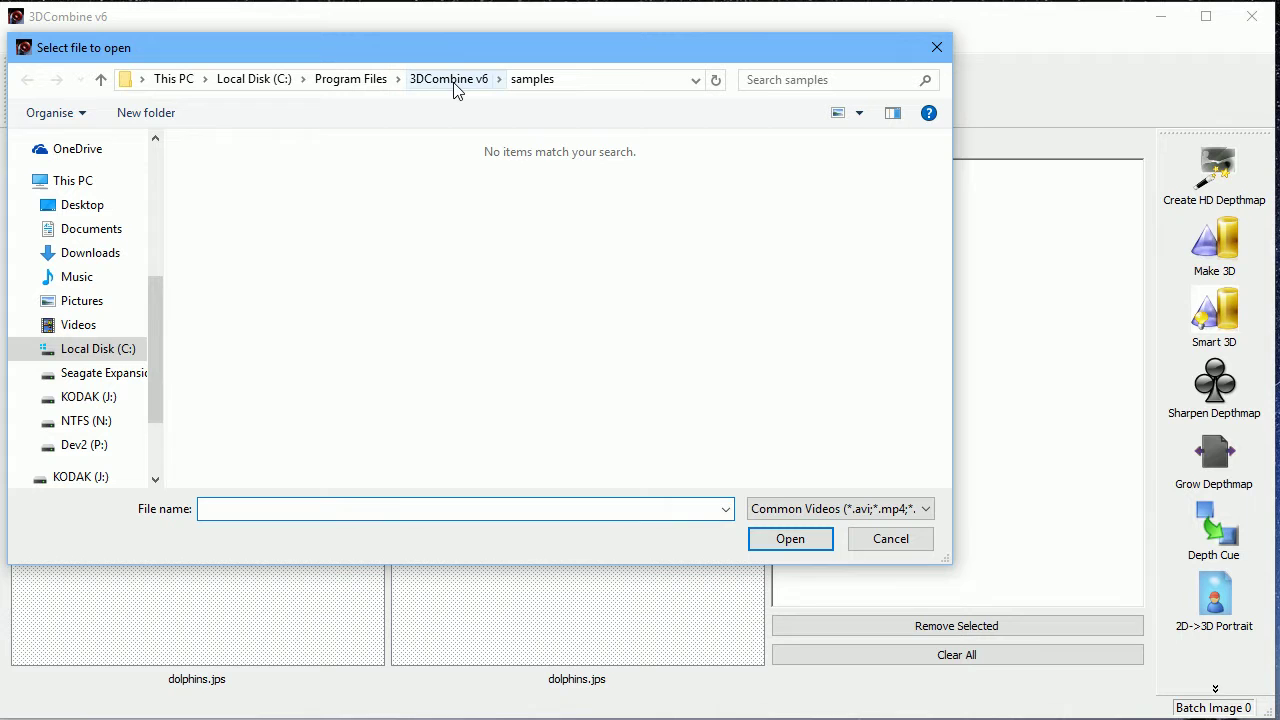
{"action": "left_click", "coordinate": [785, 510]}
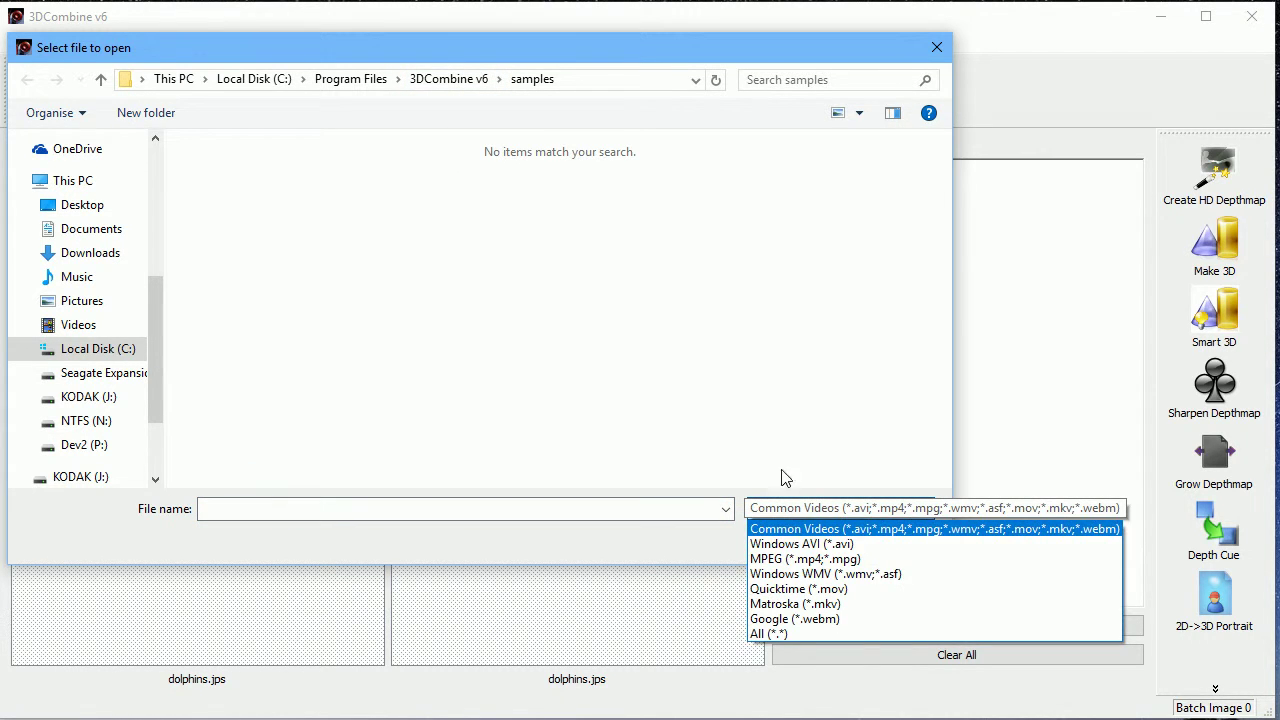
{"action": "left_click", "coordinate": [573, 255]}
{"action": "left_click", "coordinate": [442, 86]}
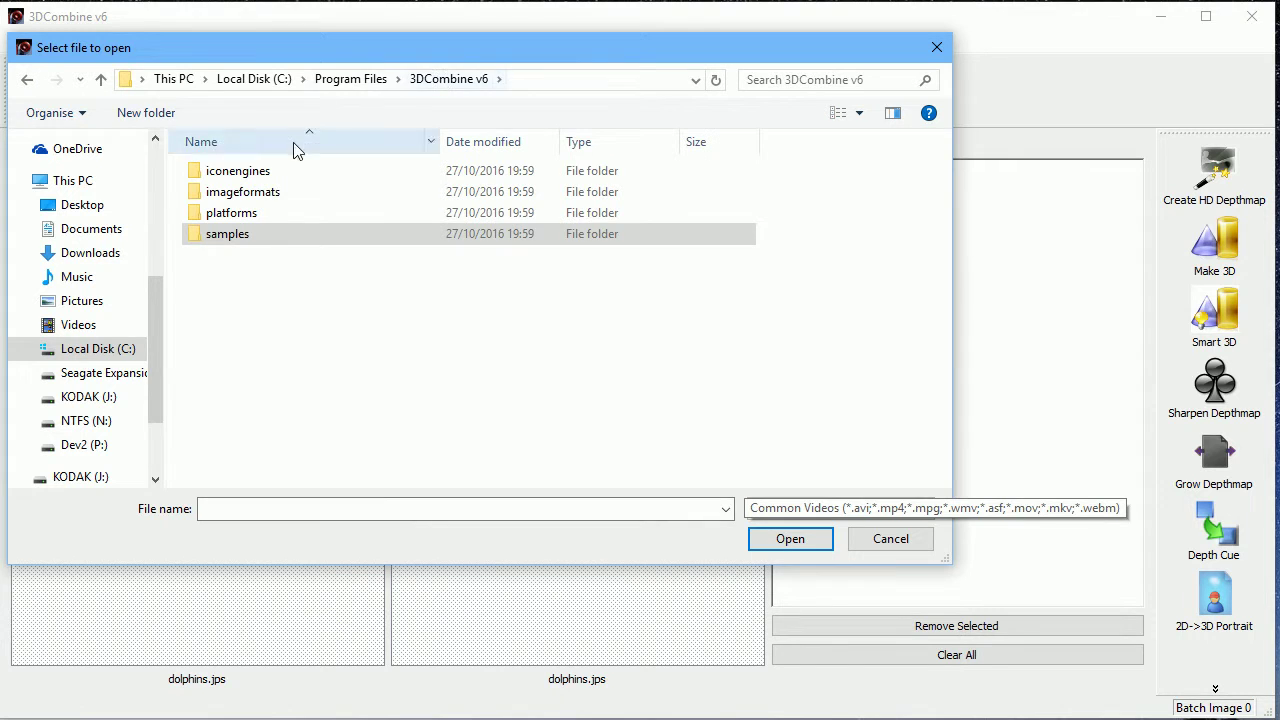
{"action": "left_click", "coordinate": [352, 79]}
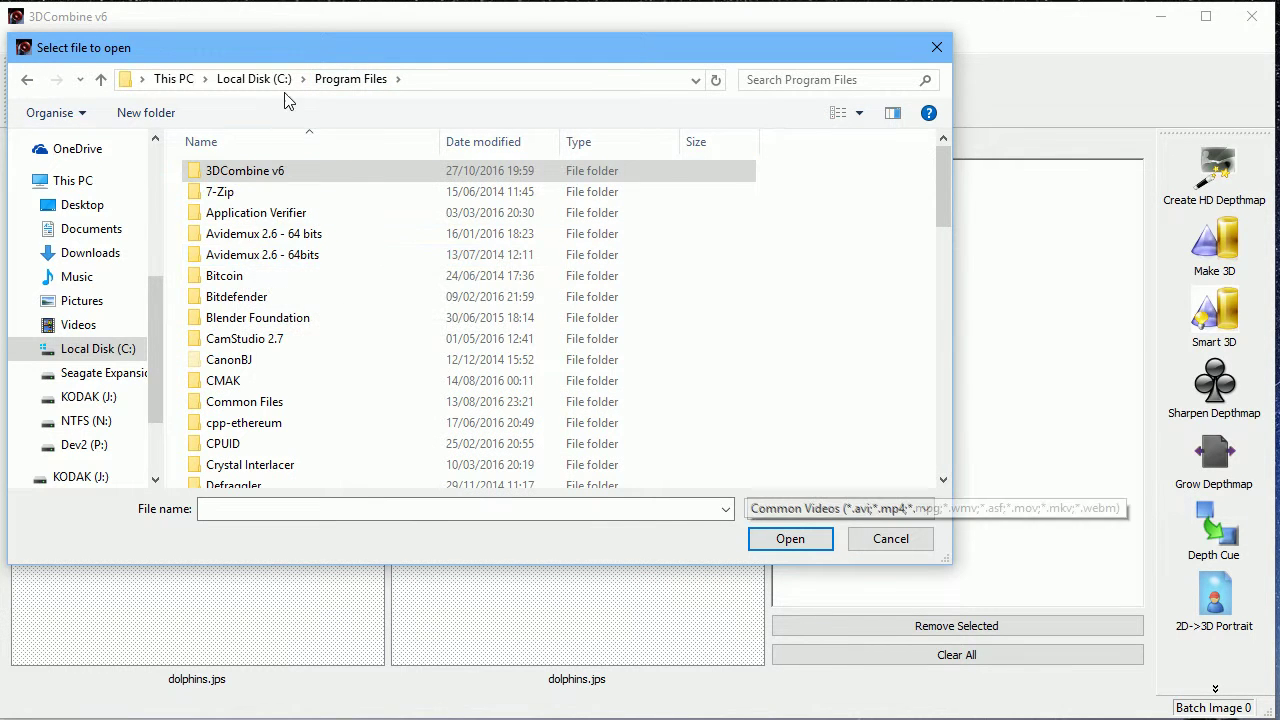
{"action": "left_click", "coordinate": [254, 79]}
{"action": "double_click", "coordinate": [276, 465]}
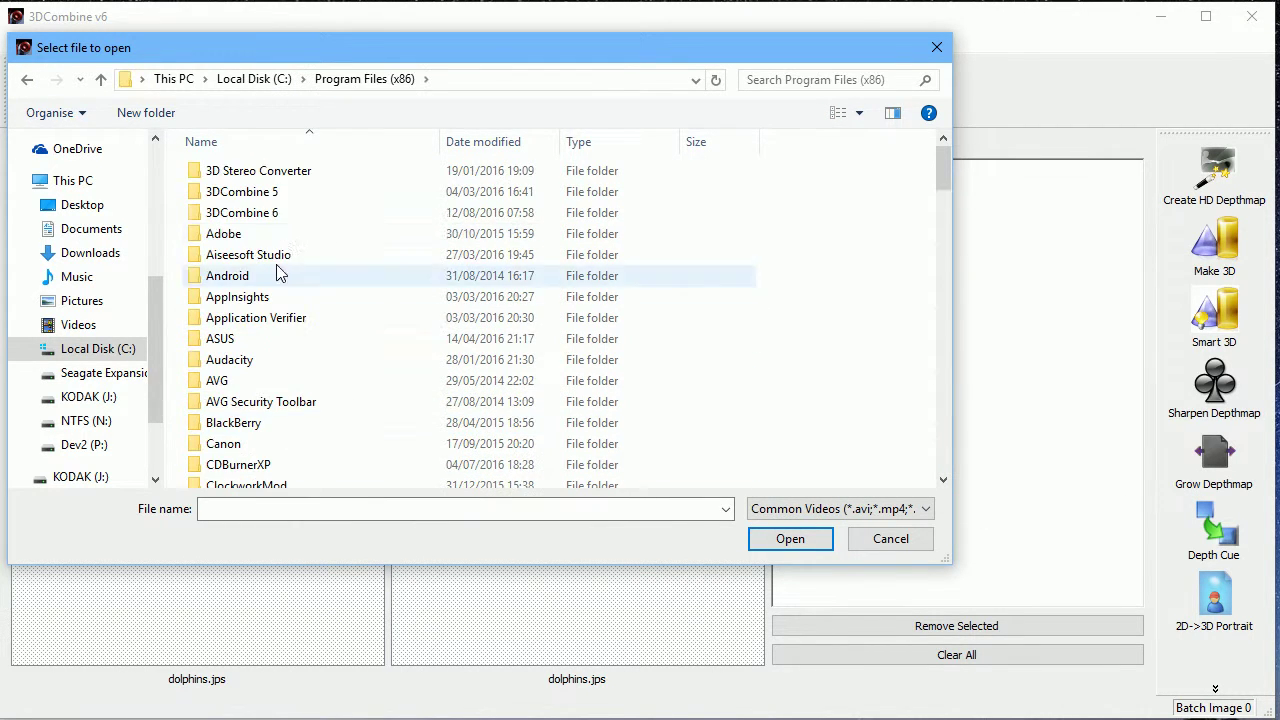
{"action": "double_click", "coordinate": [280, 212]}
{"action": "double_click", "coordinate": [262, 176]}
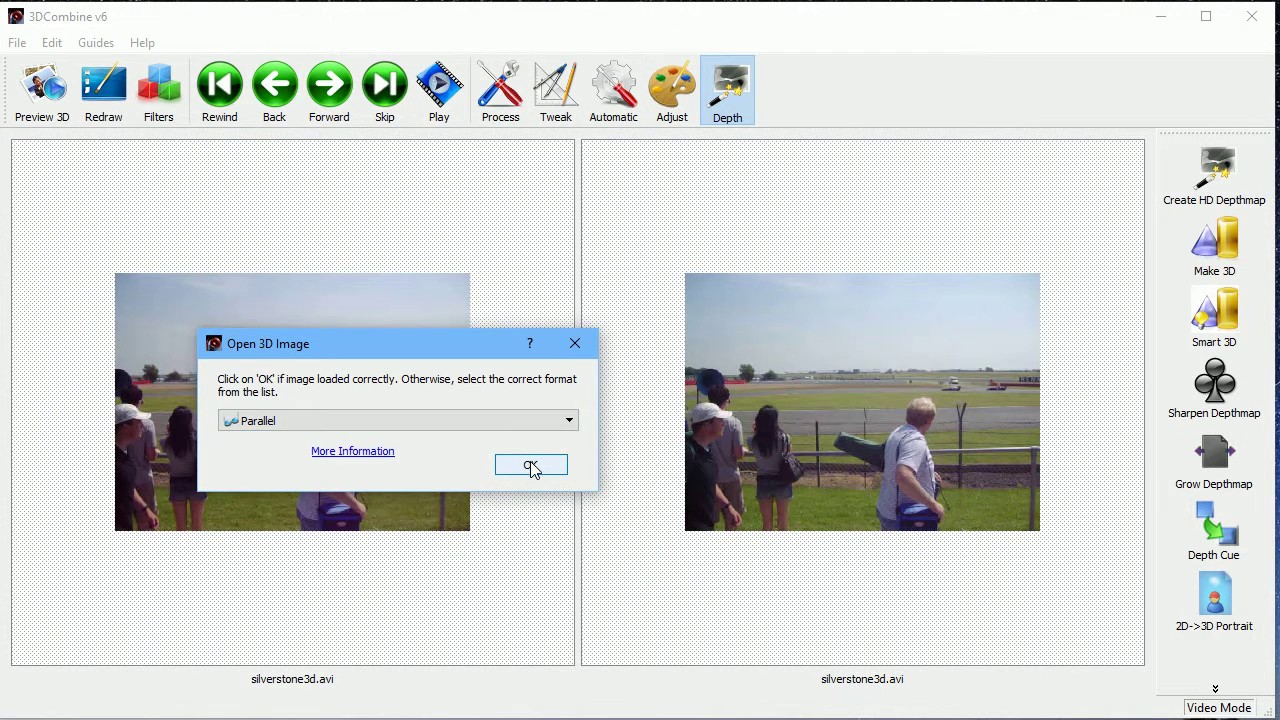
{"action": "left_click", "coordinate": [531, 466]}
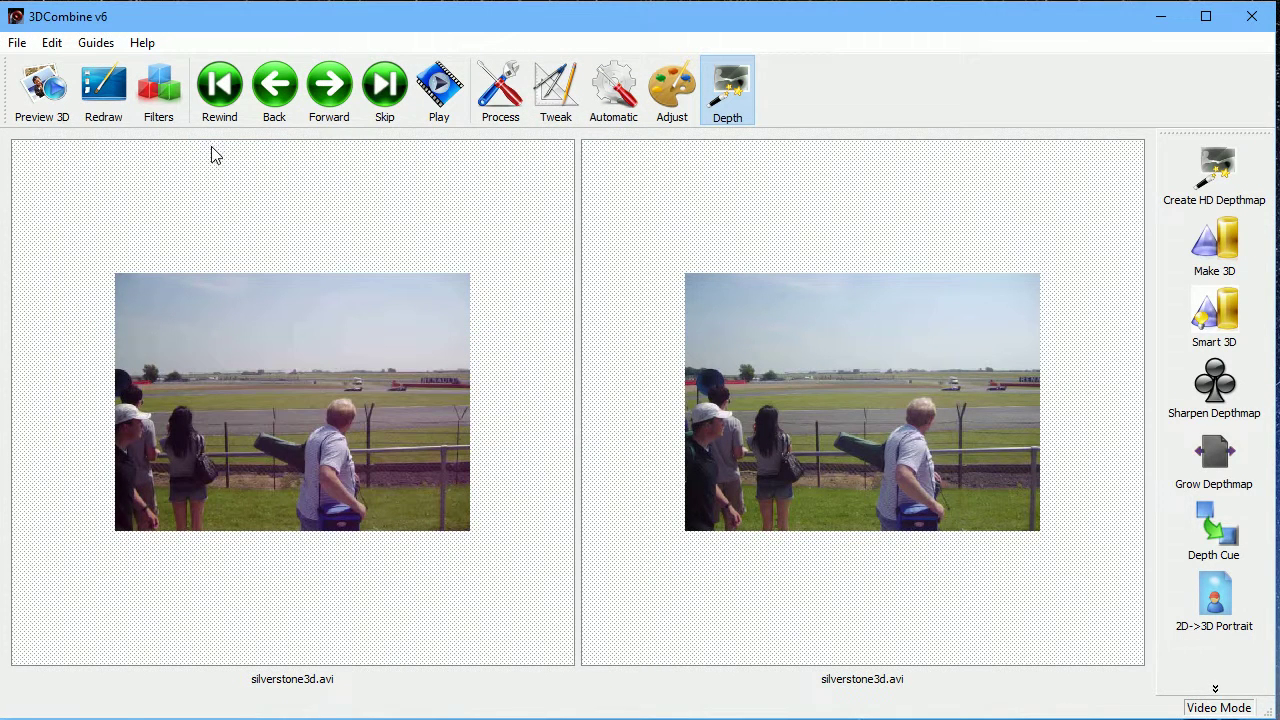
Play the racetrack video and apply a Quick Depthmap to it.
{"action": "left_click", "coordinate": [432, 93]}
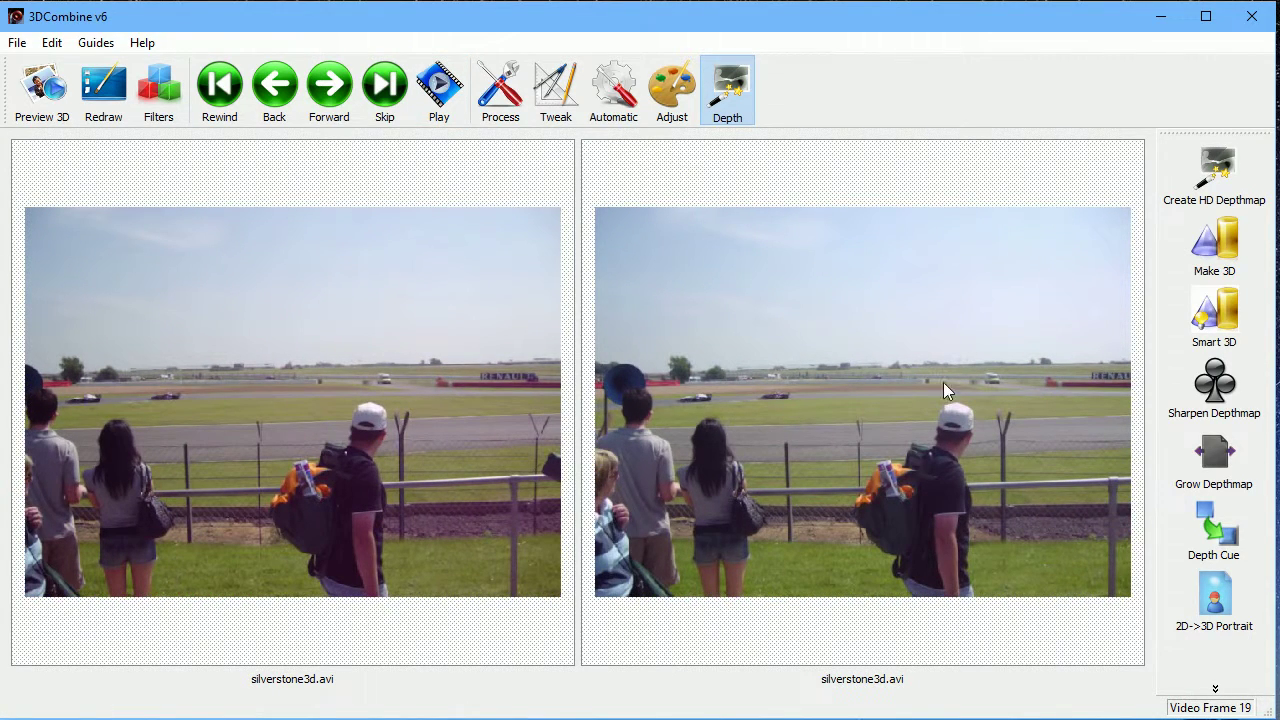
{"action": "left_click", "coordinate": [1212, 689]}
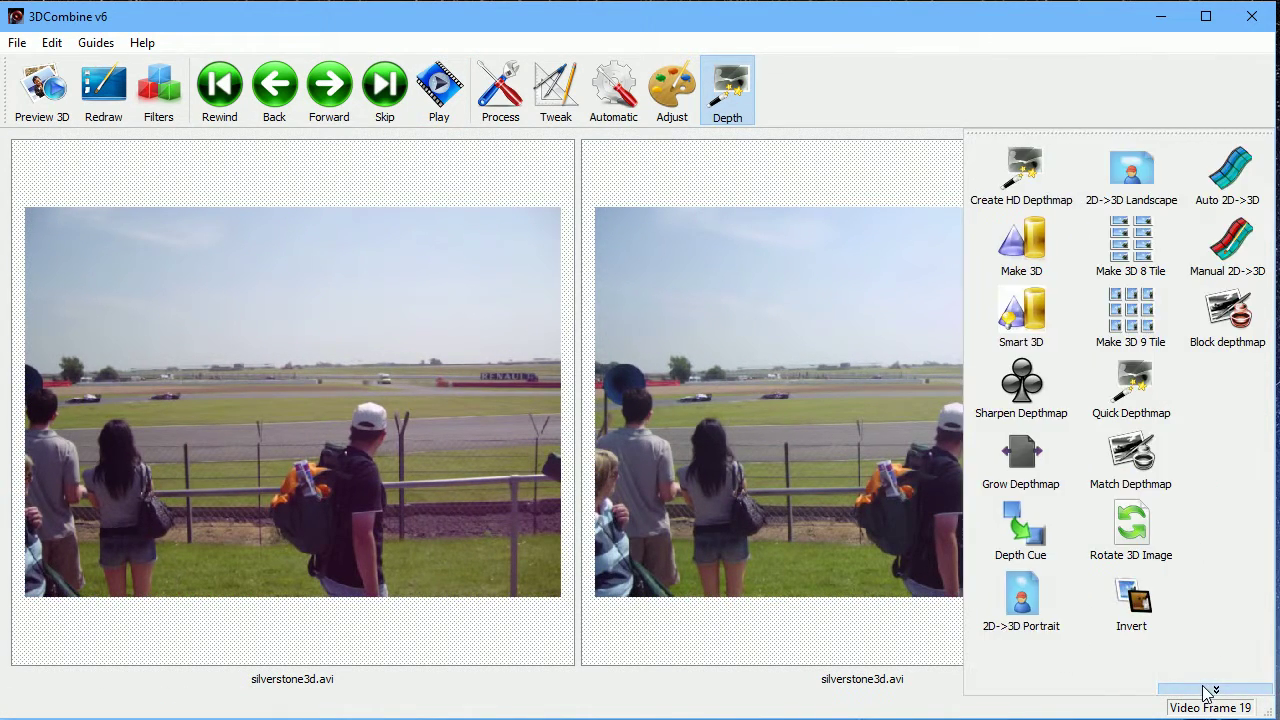
{"action": "left_click", "coordinate": [1130, 398]}
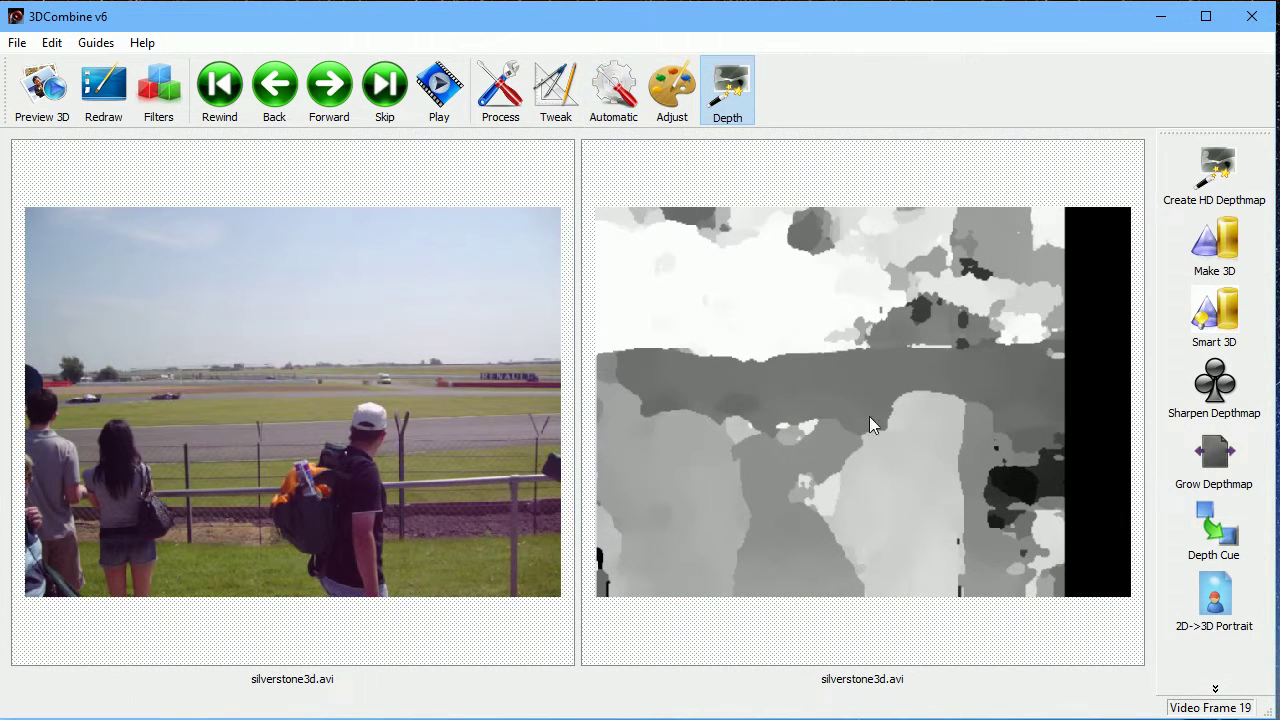
Show the Filter List beside the video and advance to later frames.
{"action": "left_click", "coordinate": [52, 43]}
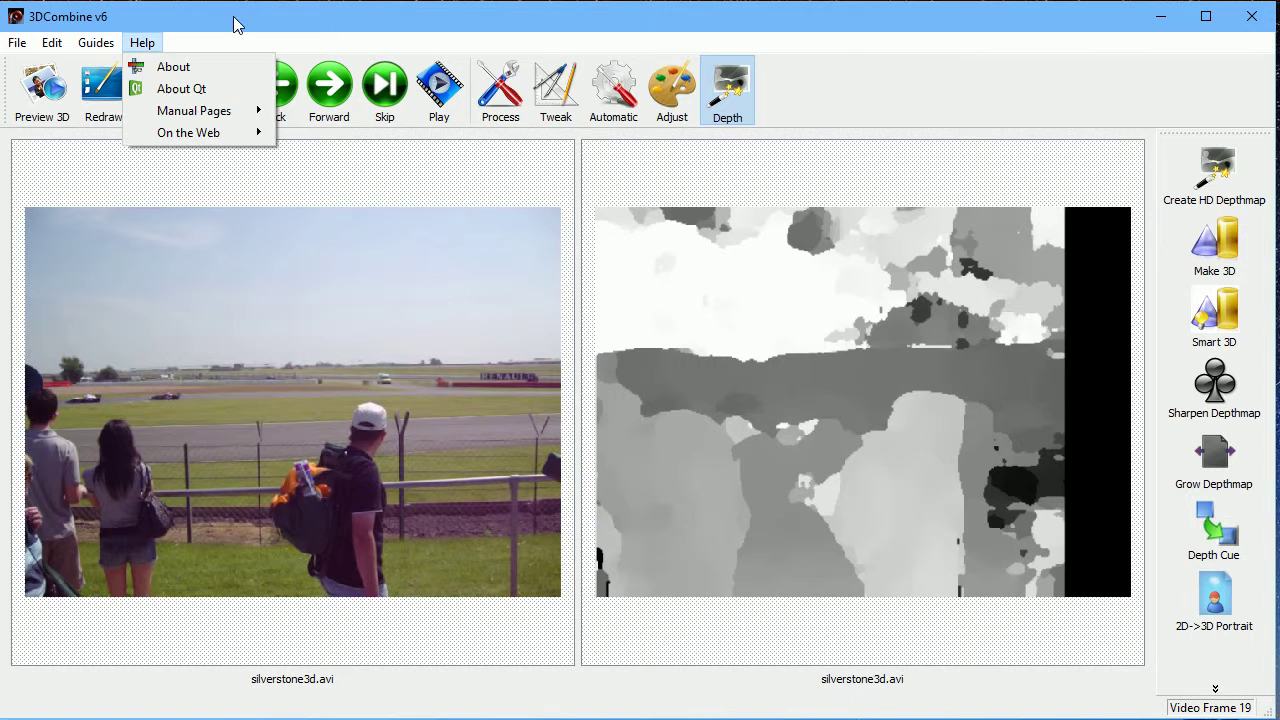
{"action": "left_click", "coordinate": [286, 38]}
{"action": "left_click", "coordinate": [158, 88]}
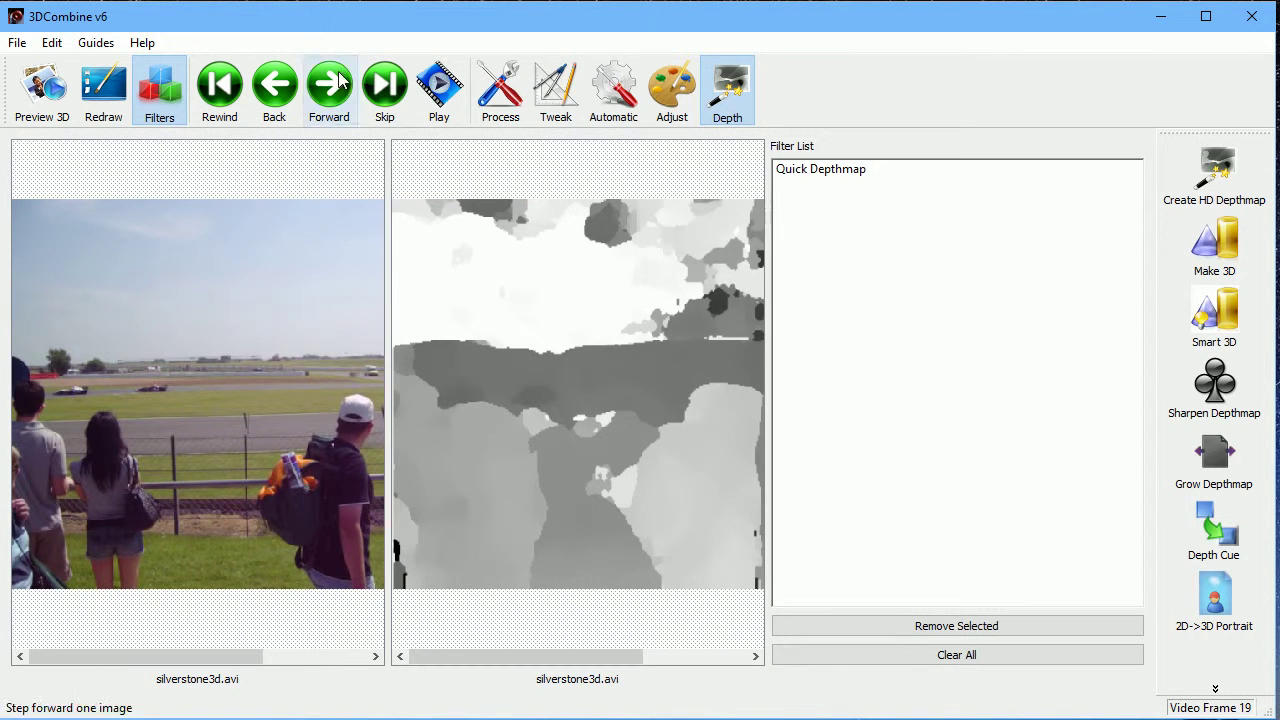
{"action": "left_click", "coordinate": [440, 108]}
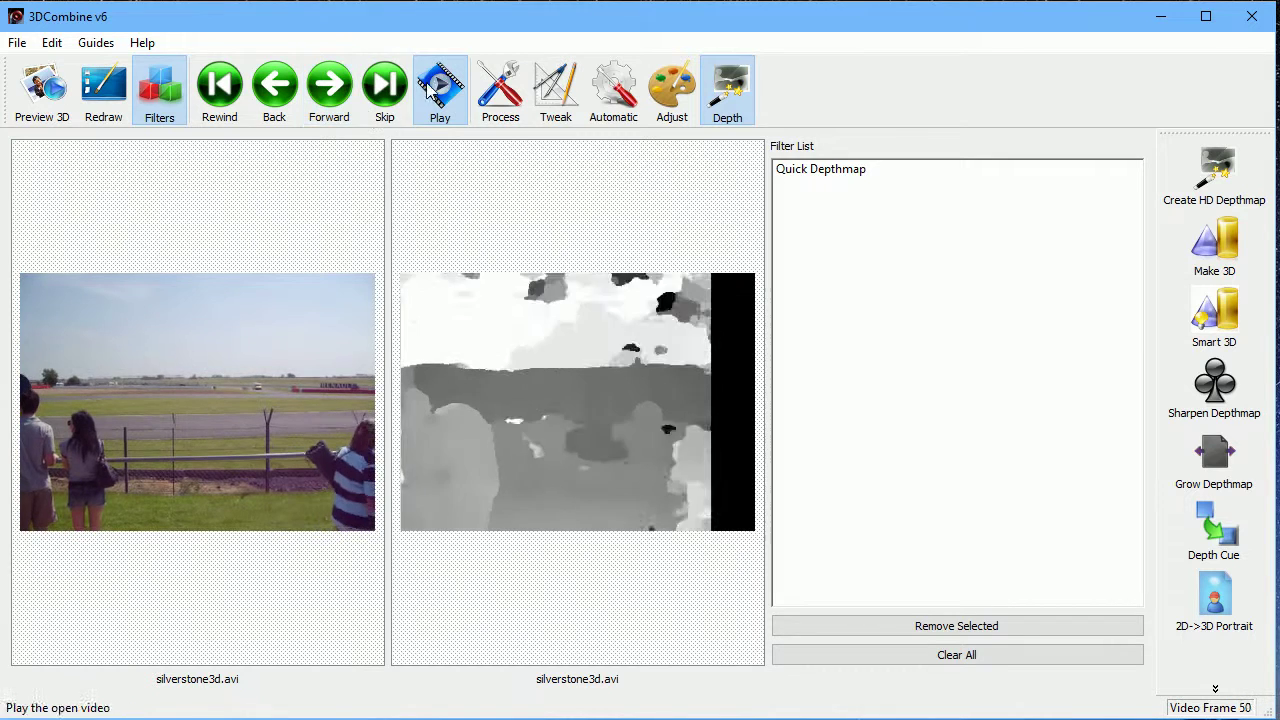
Add a Make 3D 9 Tile filter with default strength and normal order, then play to check the tiles.
{"action": "left_click", "coordinate": [1213, 688]}
{"action": "left_click", "coordinate": [1157, 342]}
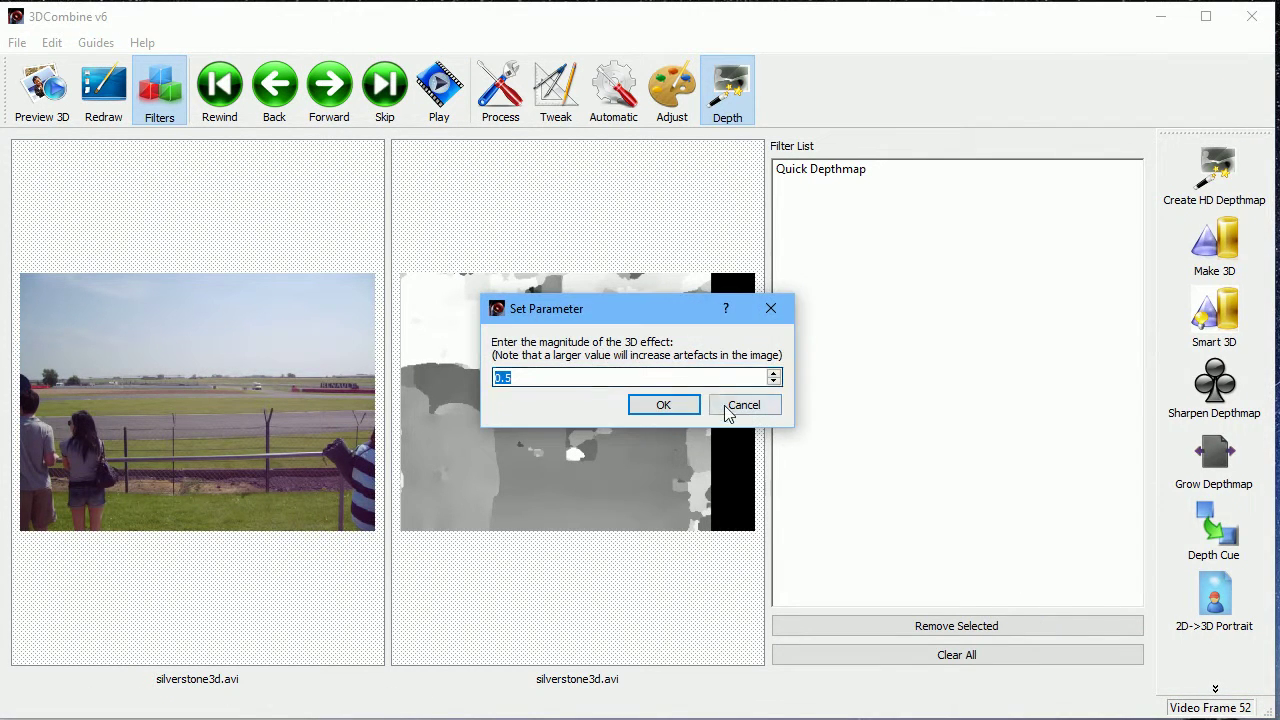
{"action": "left_click", "coordinate": [677, 408]}
{"action": "left_click", "coordinate": [693, 401]}
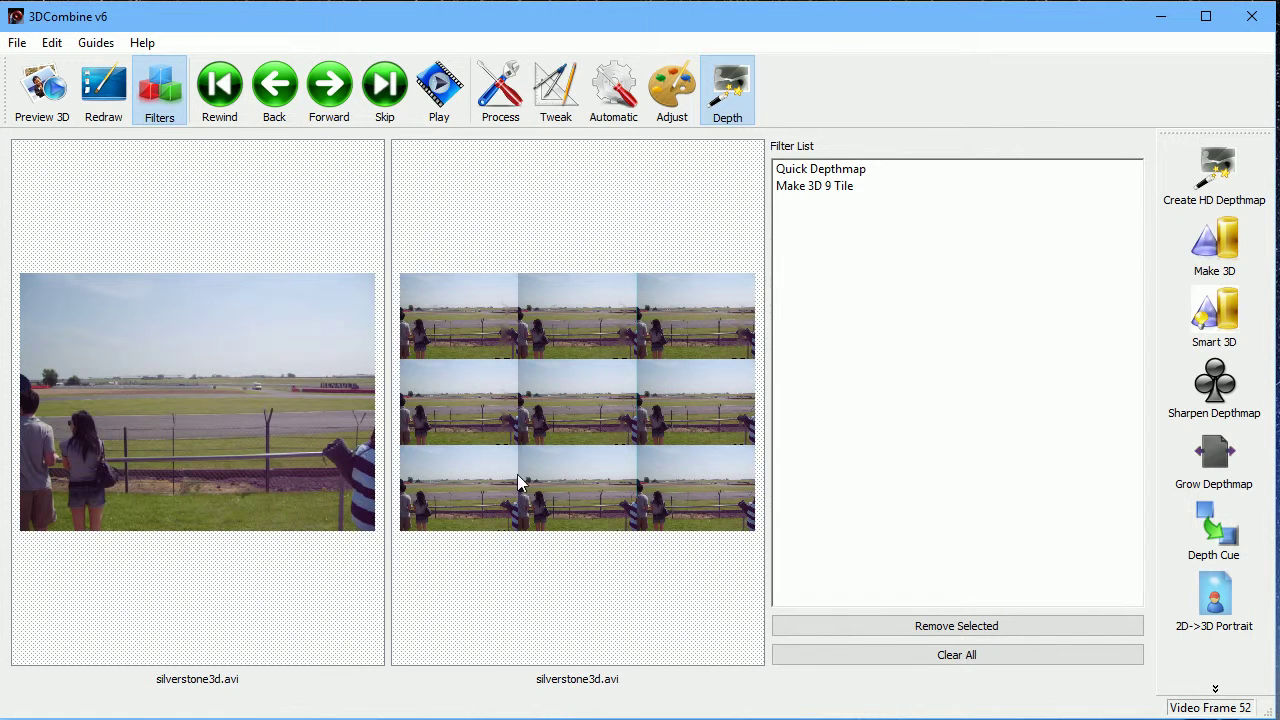
{"action": "left_click", "coordinate": [441, 90]}
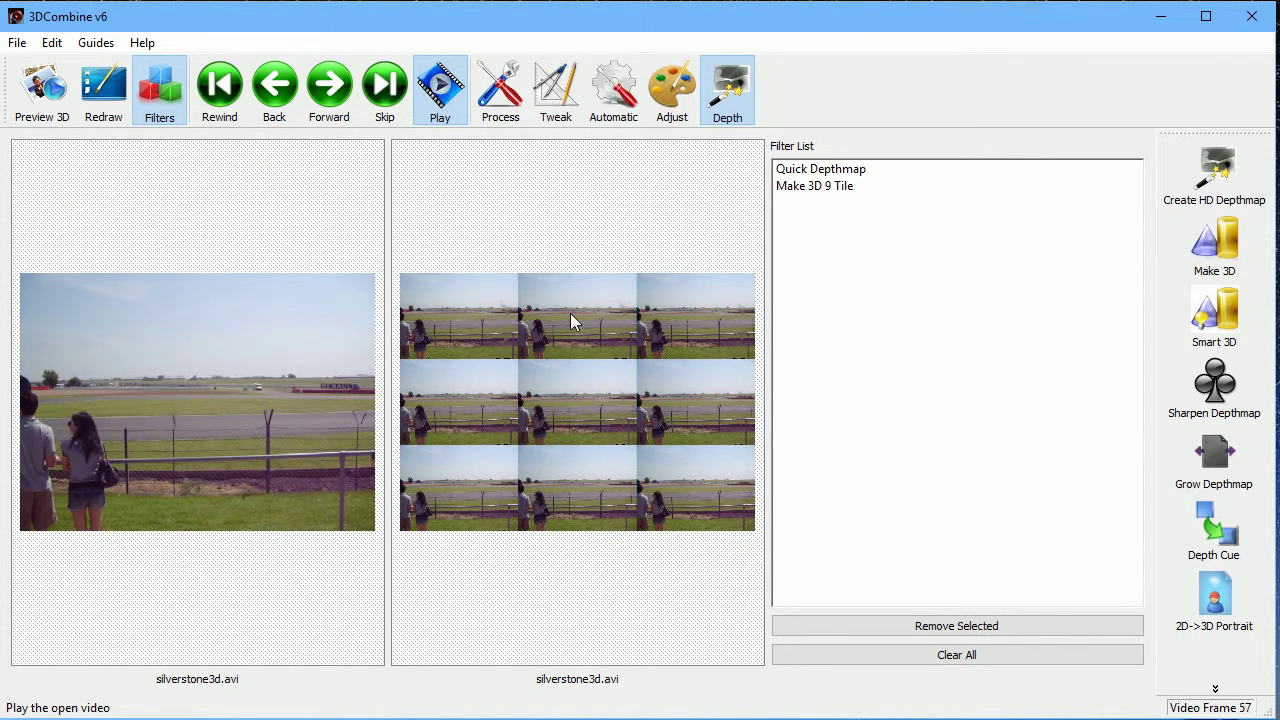
Switch the 3D preview format to 2D Right and begin saving the nine-tile racetrack video.
{"action": "left_click", "coordinate": [49, 97]}
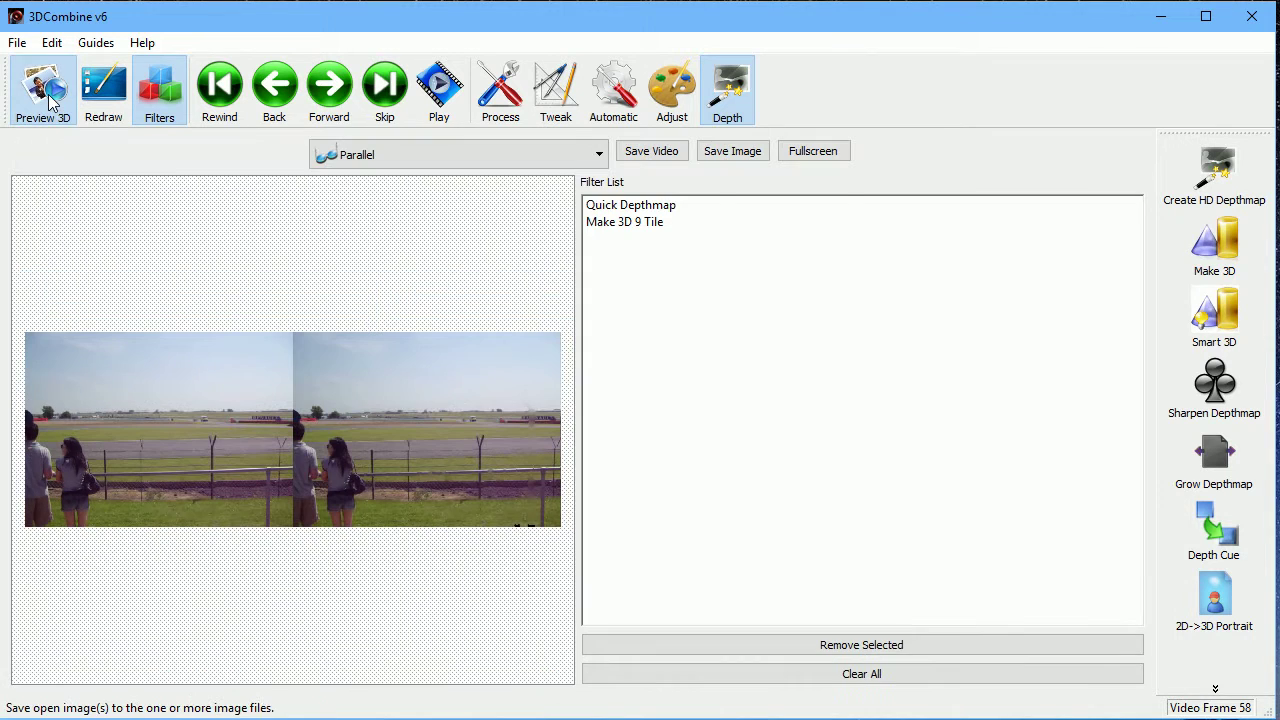
{"action": "left_click", "coordinate": [395, 152]}
{"action": "left_click", "coordinate": [382, 391]}
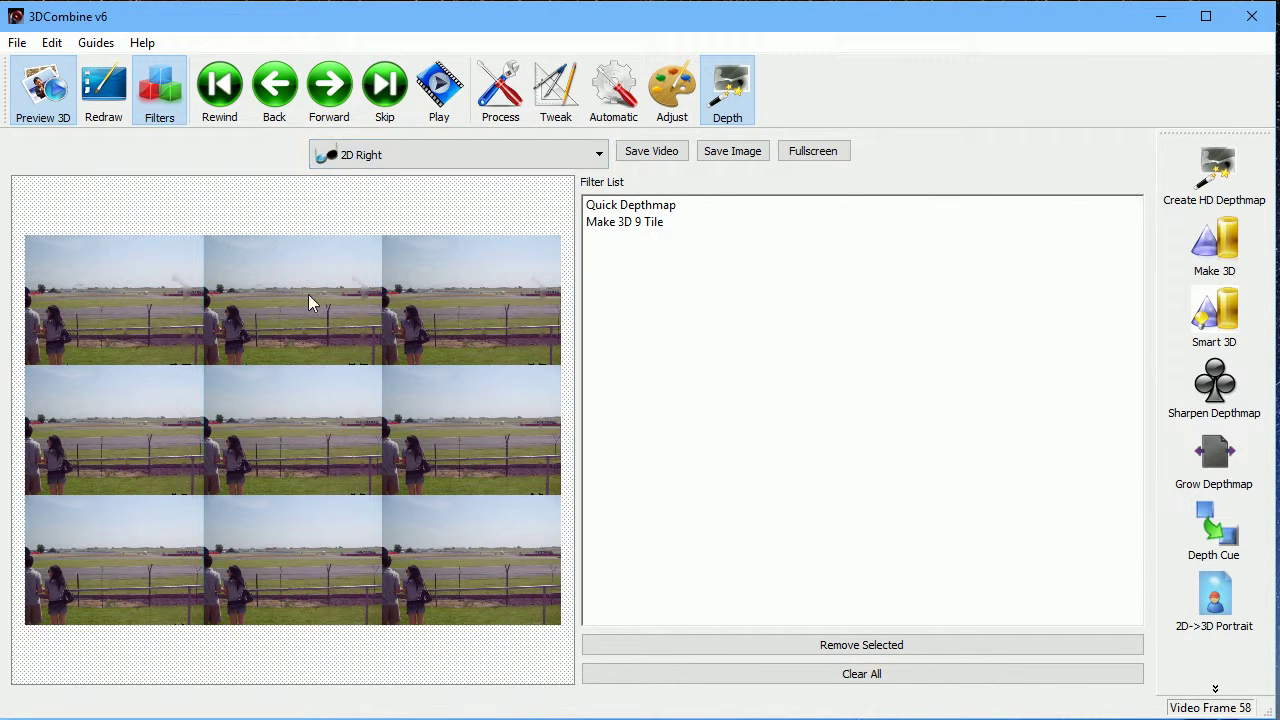
{"action": "left_click", "coordinate": [662, 157]}
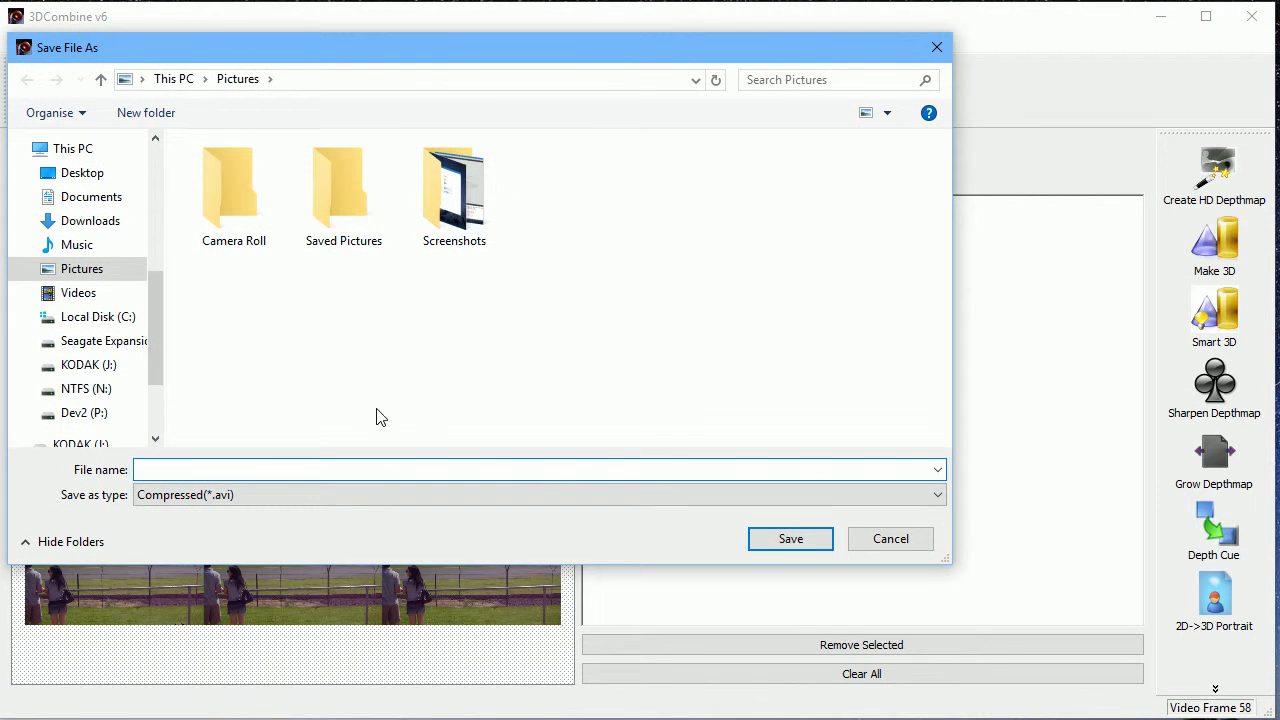
{"action": "type", "text": "output"}
{"action": "key", "text": "Return"}
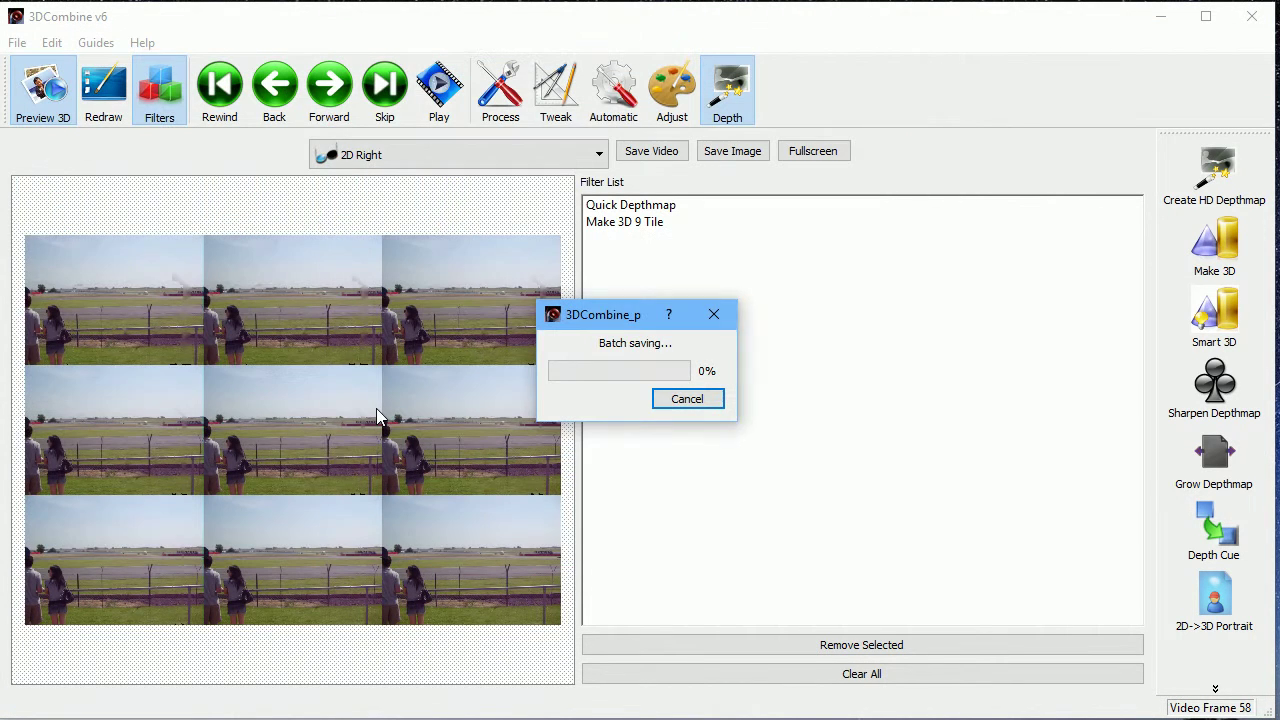